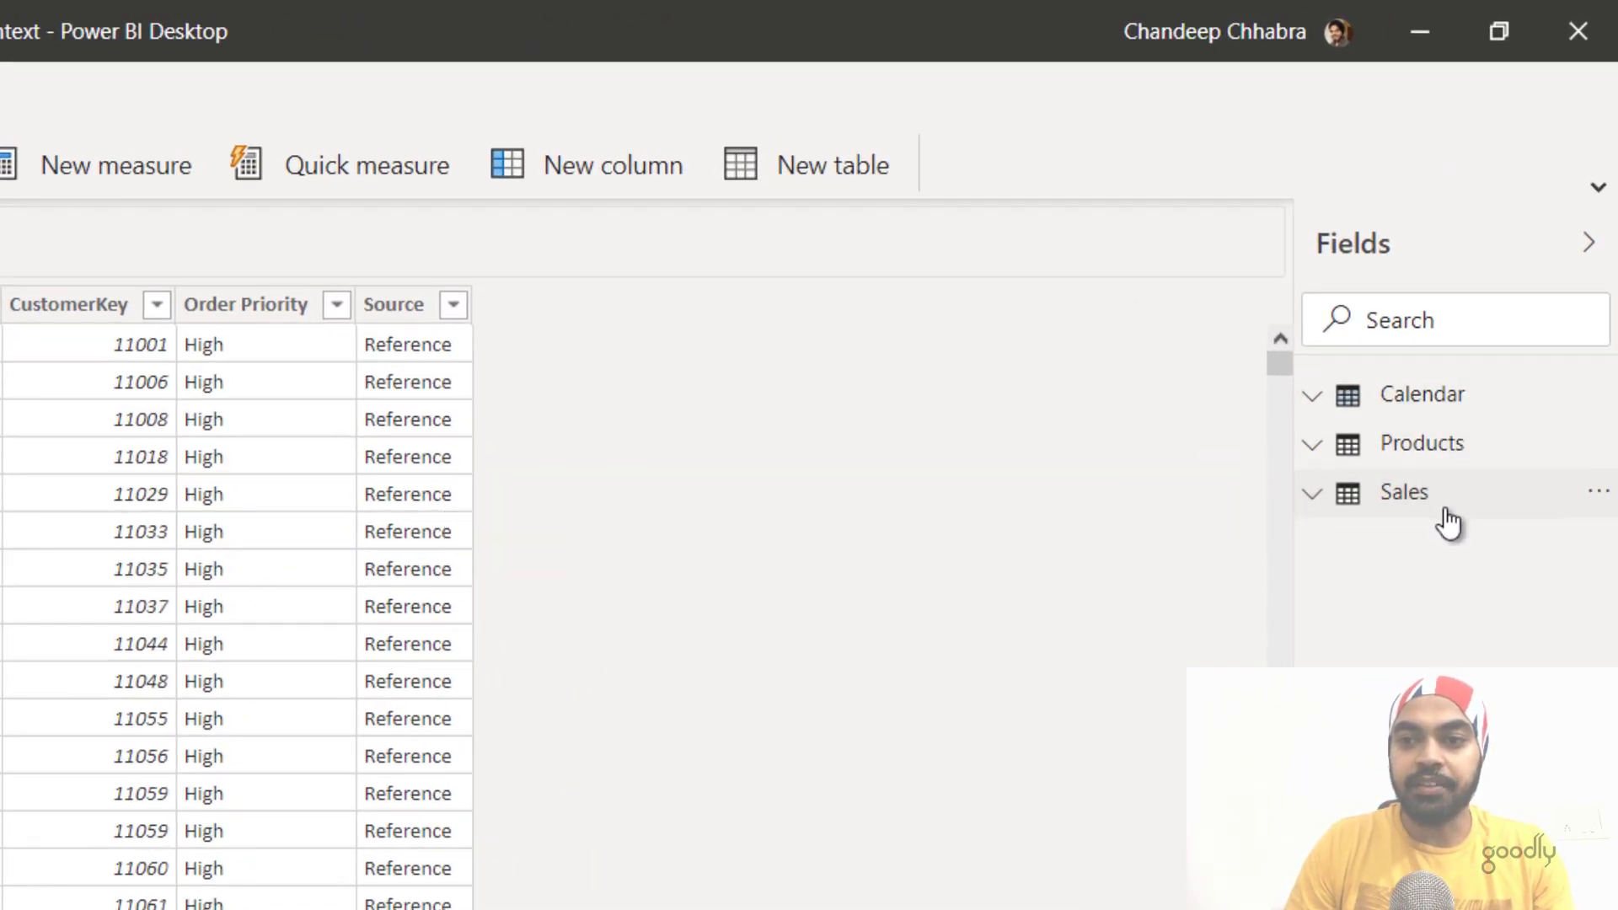
Open the Sales table's data and examine the distinct values in its Source column
{"action": "mouse_move", "coordinate": [1448, 522]}
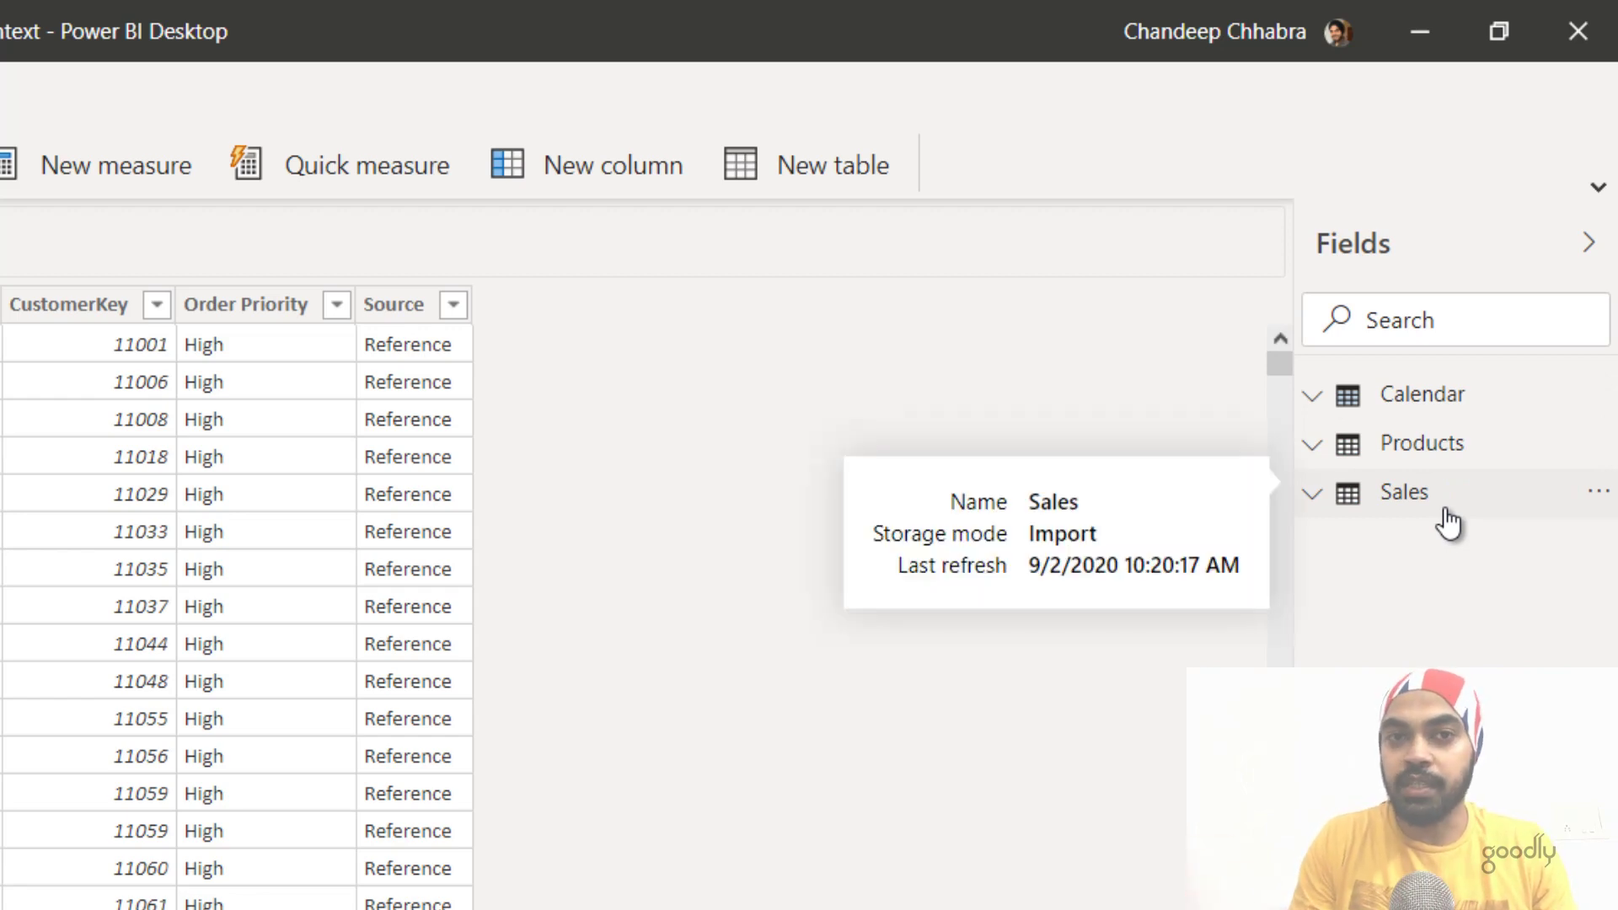
{"action": "left_click", "coordinate": [1403, 492]}
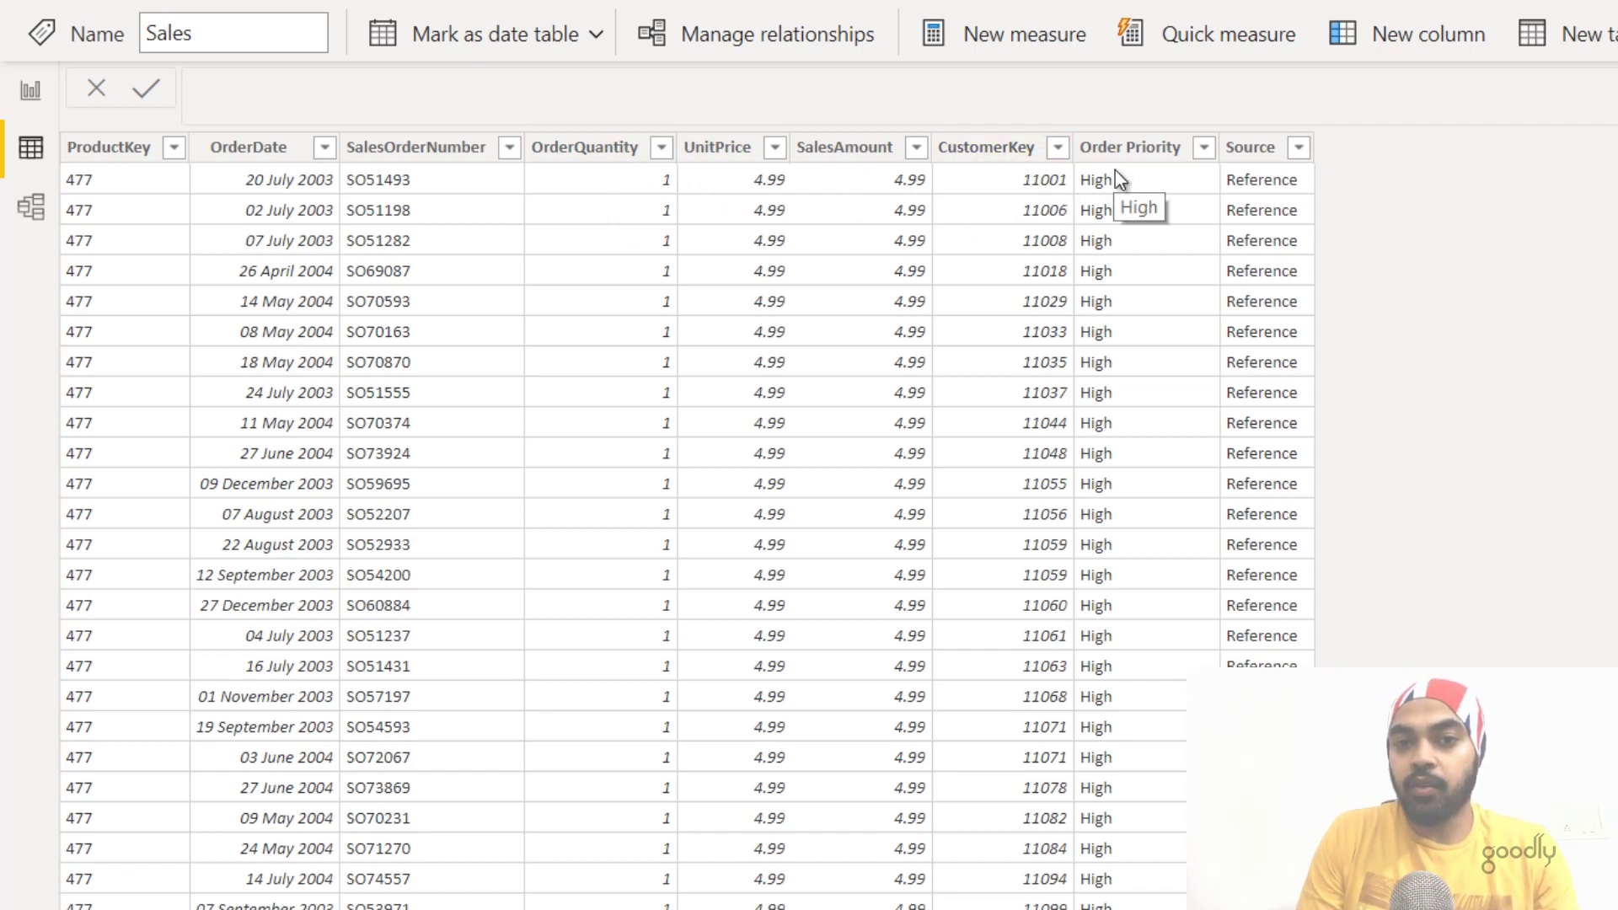
{"action": "left_click", "coordinate": [1302, 151]}
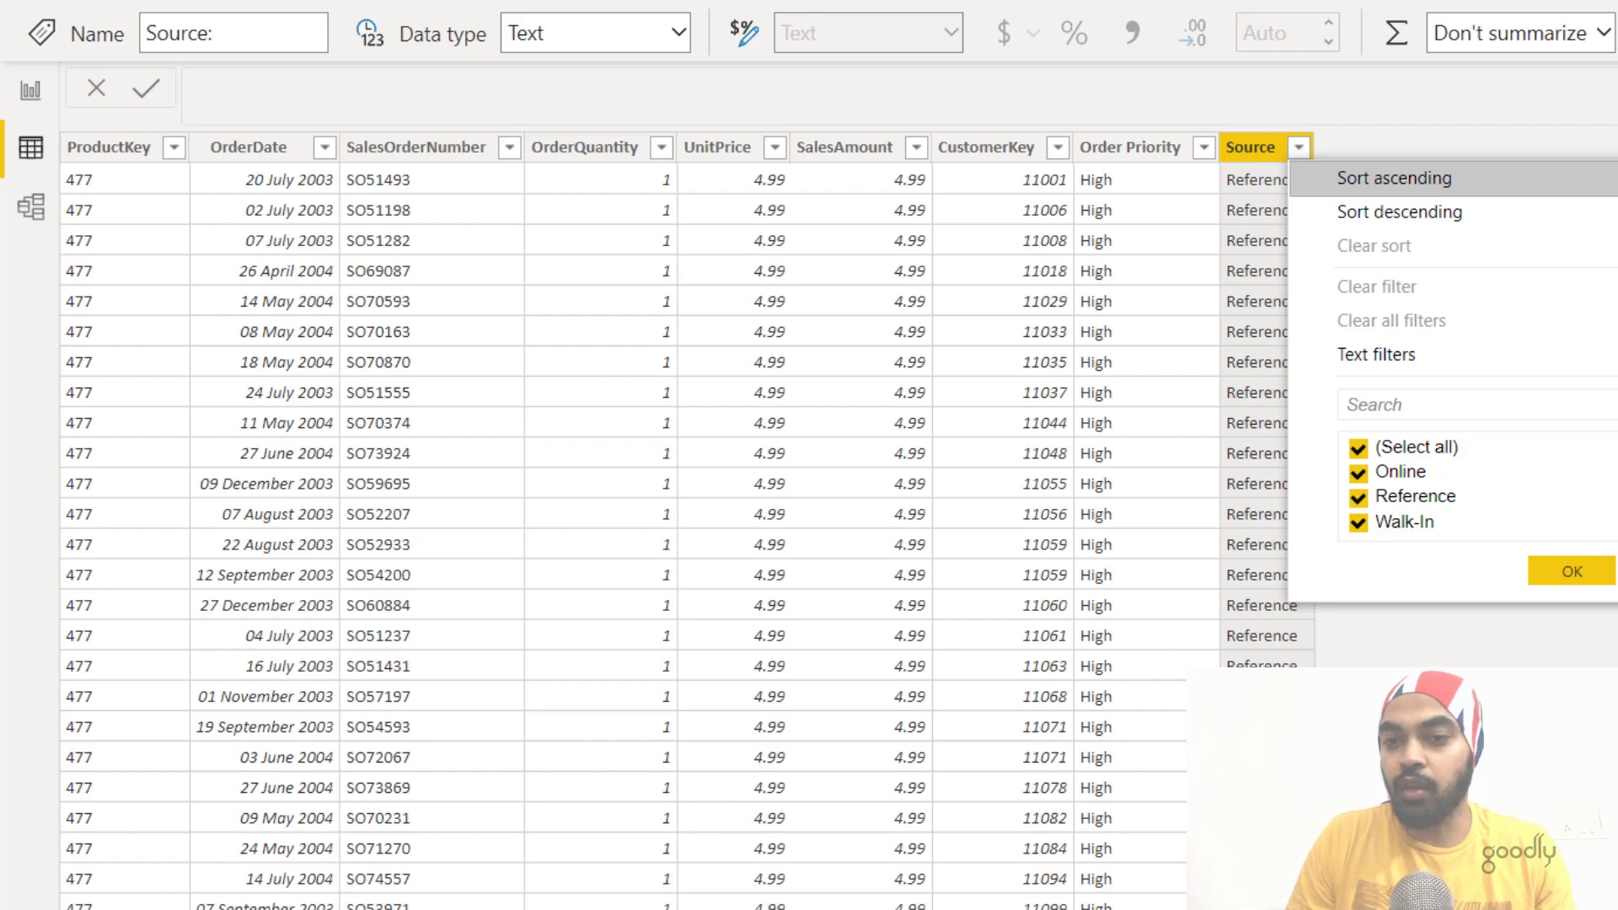
{"action": "key", "text": "Escape"}
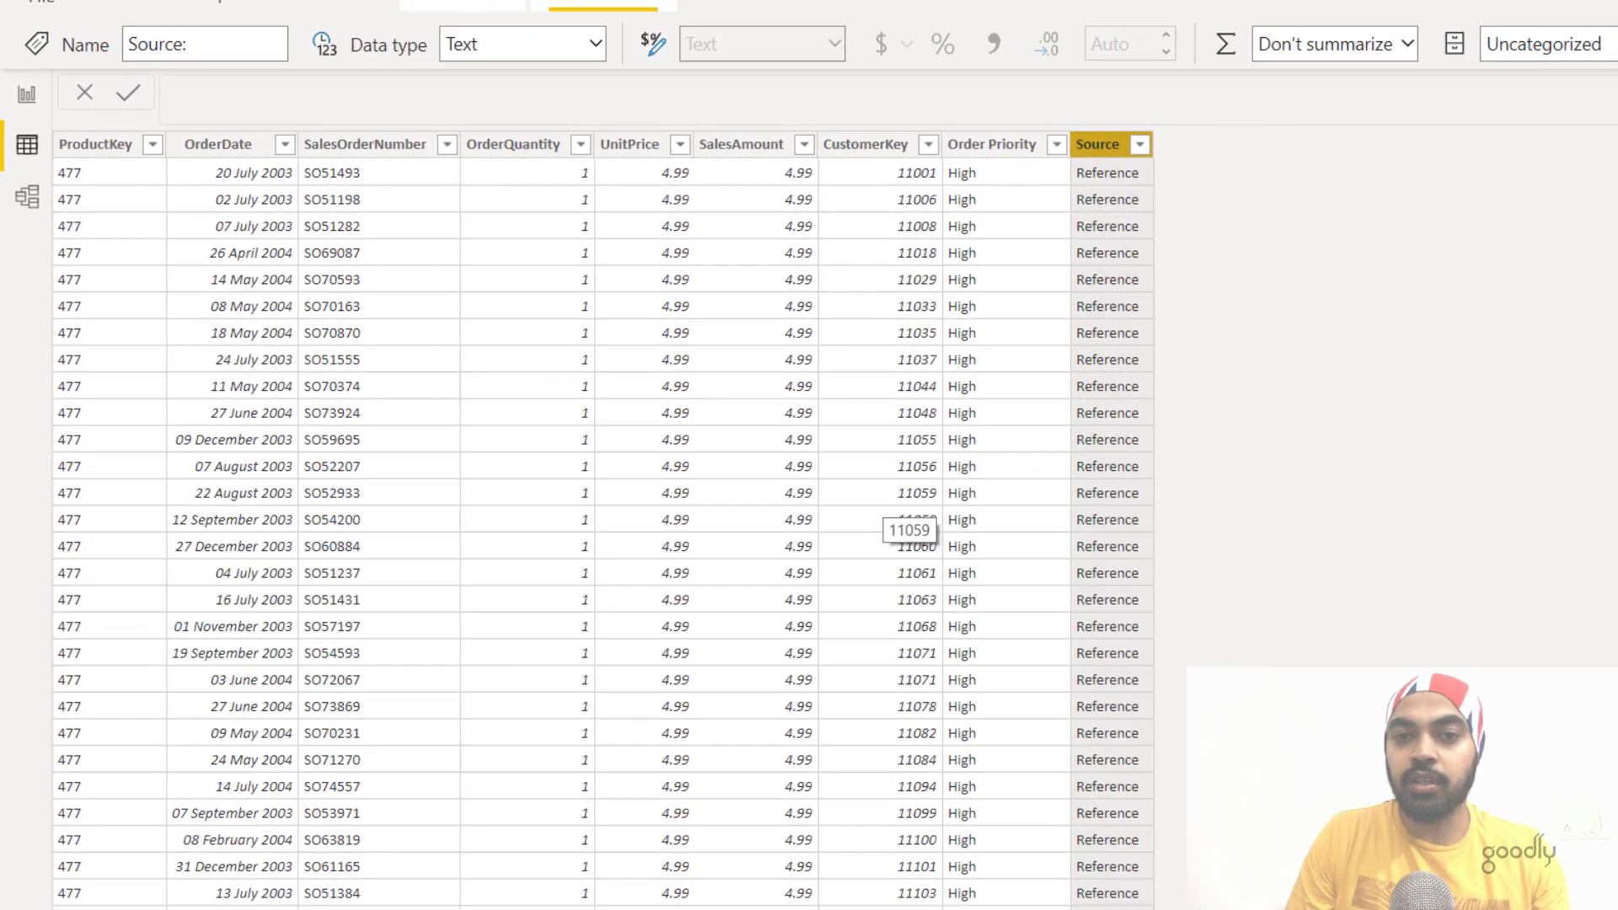
Examine the formula of the Total Sales measure in the Sales table, and return to the matrix on the report page
{"action": "left_click", "coordinate": [1544, 259]}
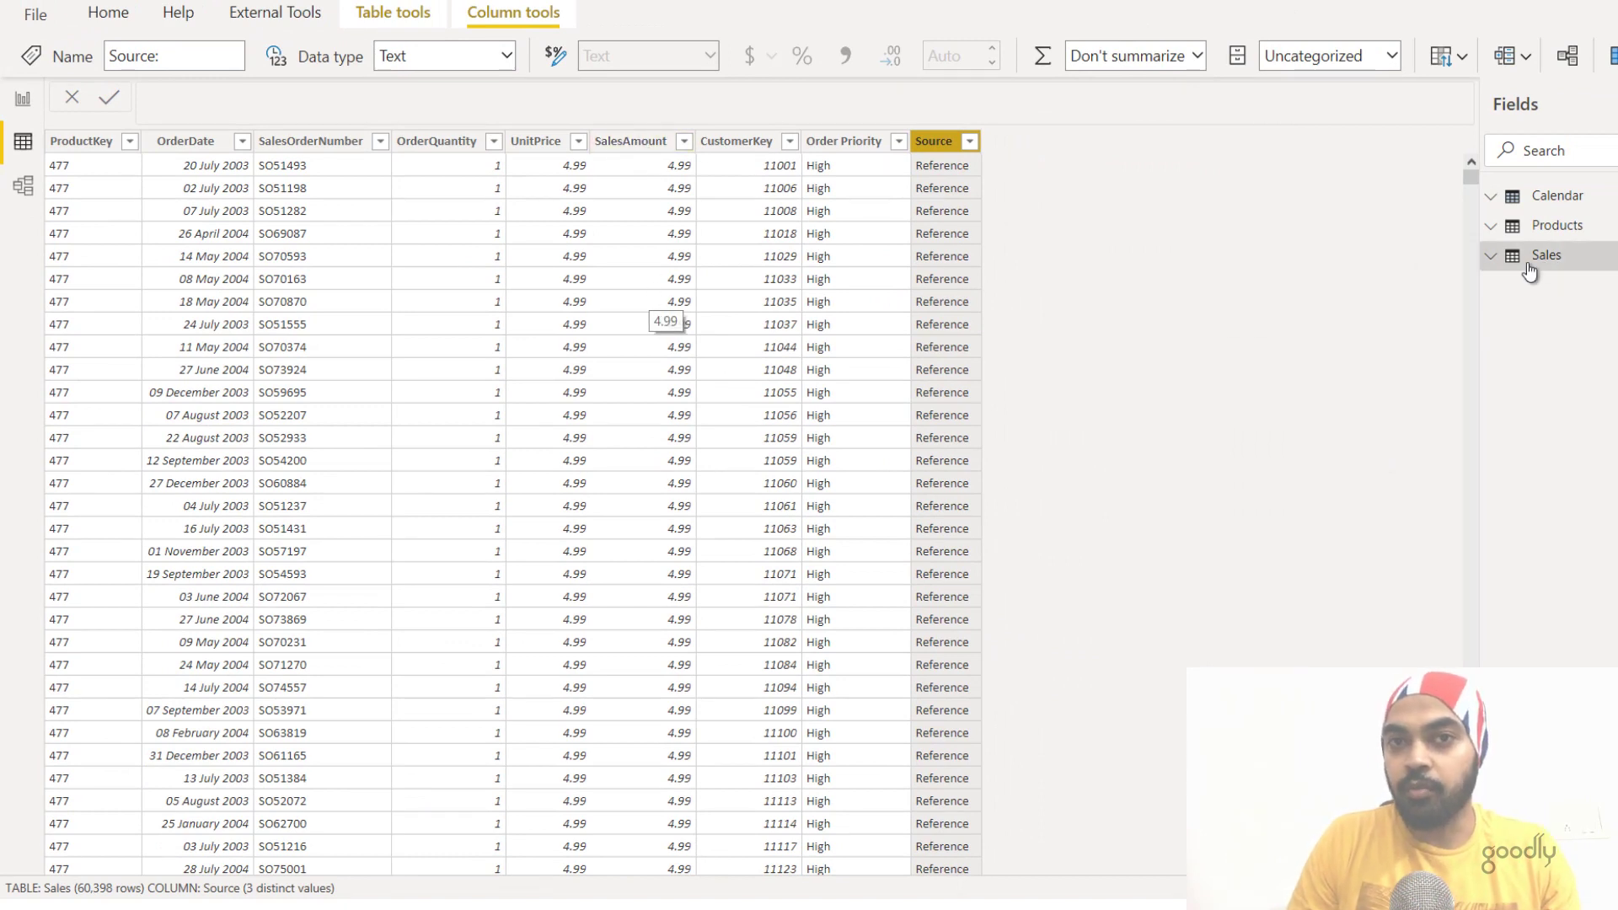
{"action": "left_click", "coordinate": [1490, 258]}
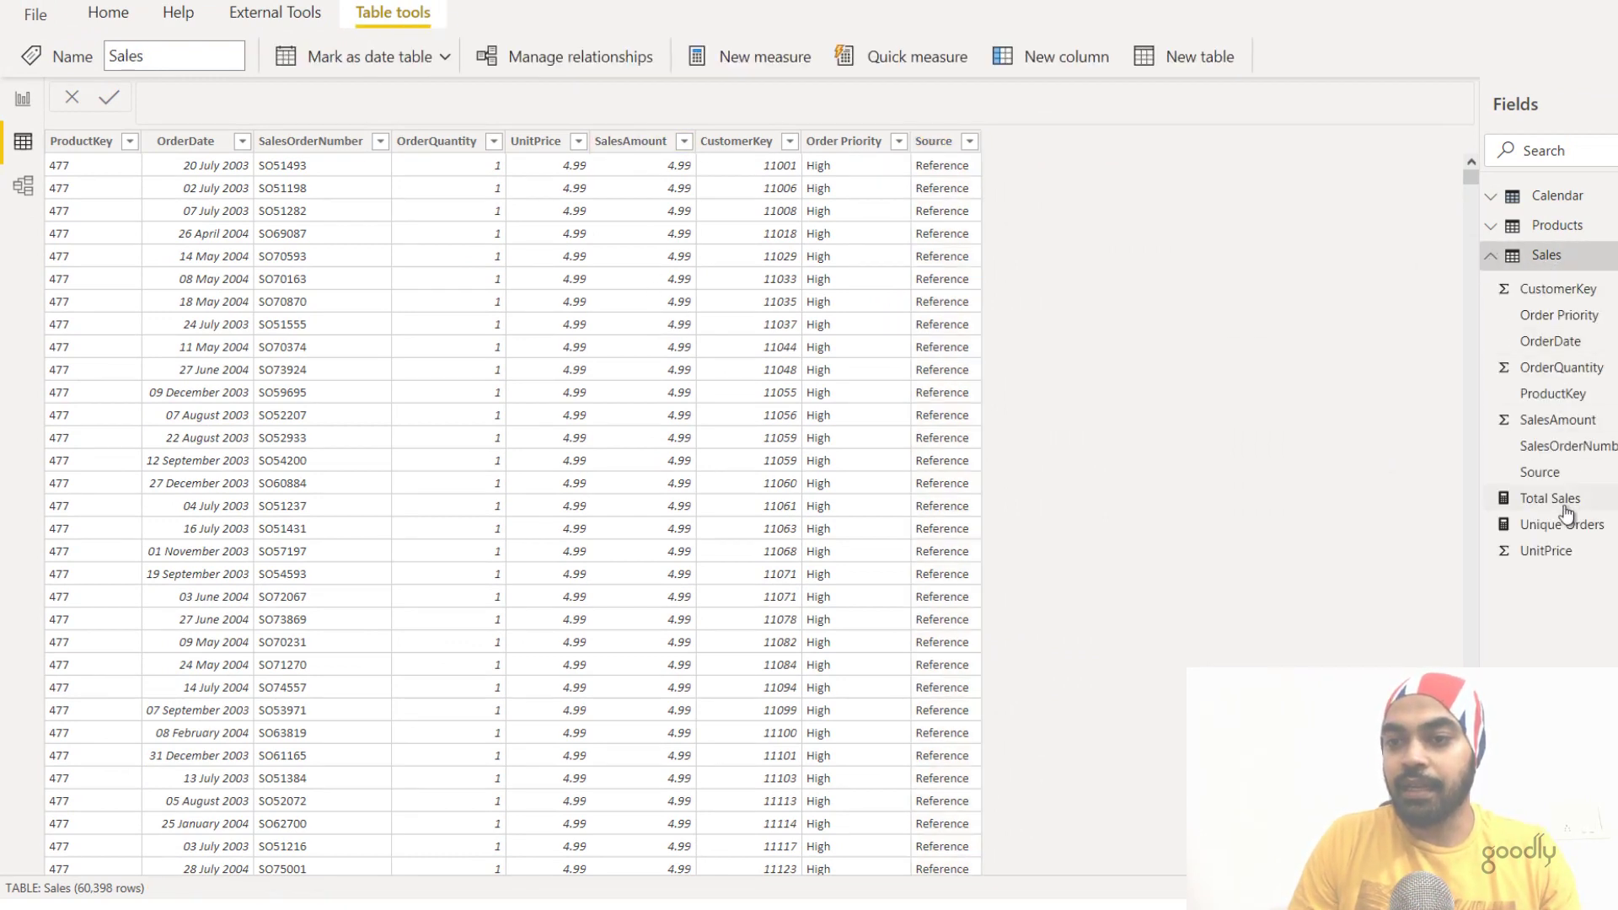
{"action": "left_click", "coordinate": [1549, 498]}
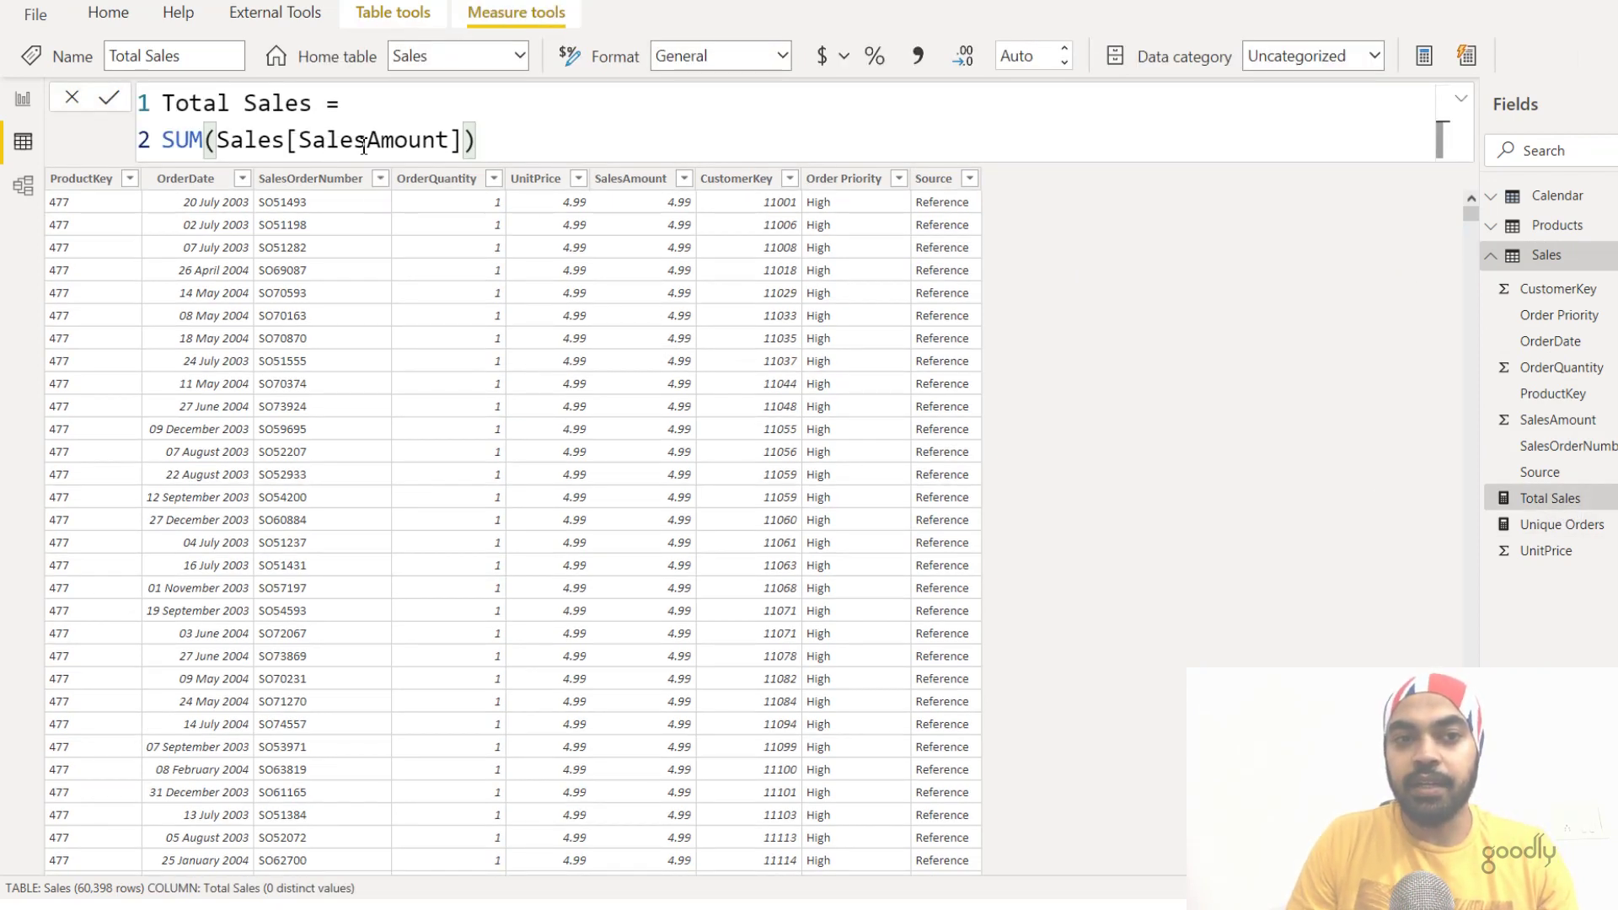
{"action": "left_click", "coordinate": [24, 101]}
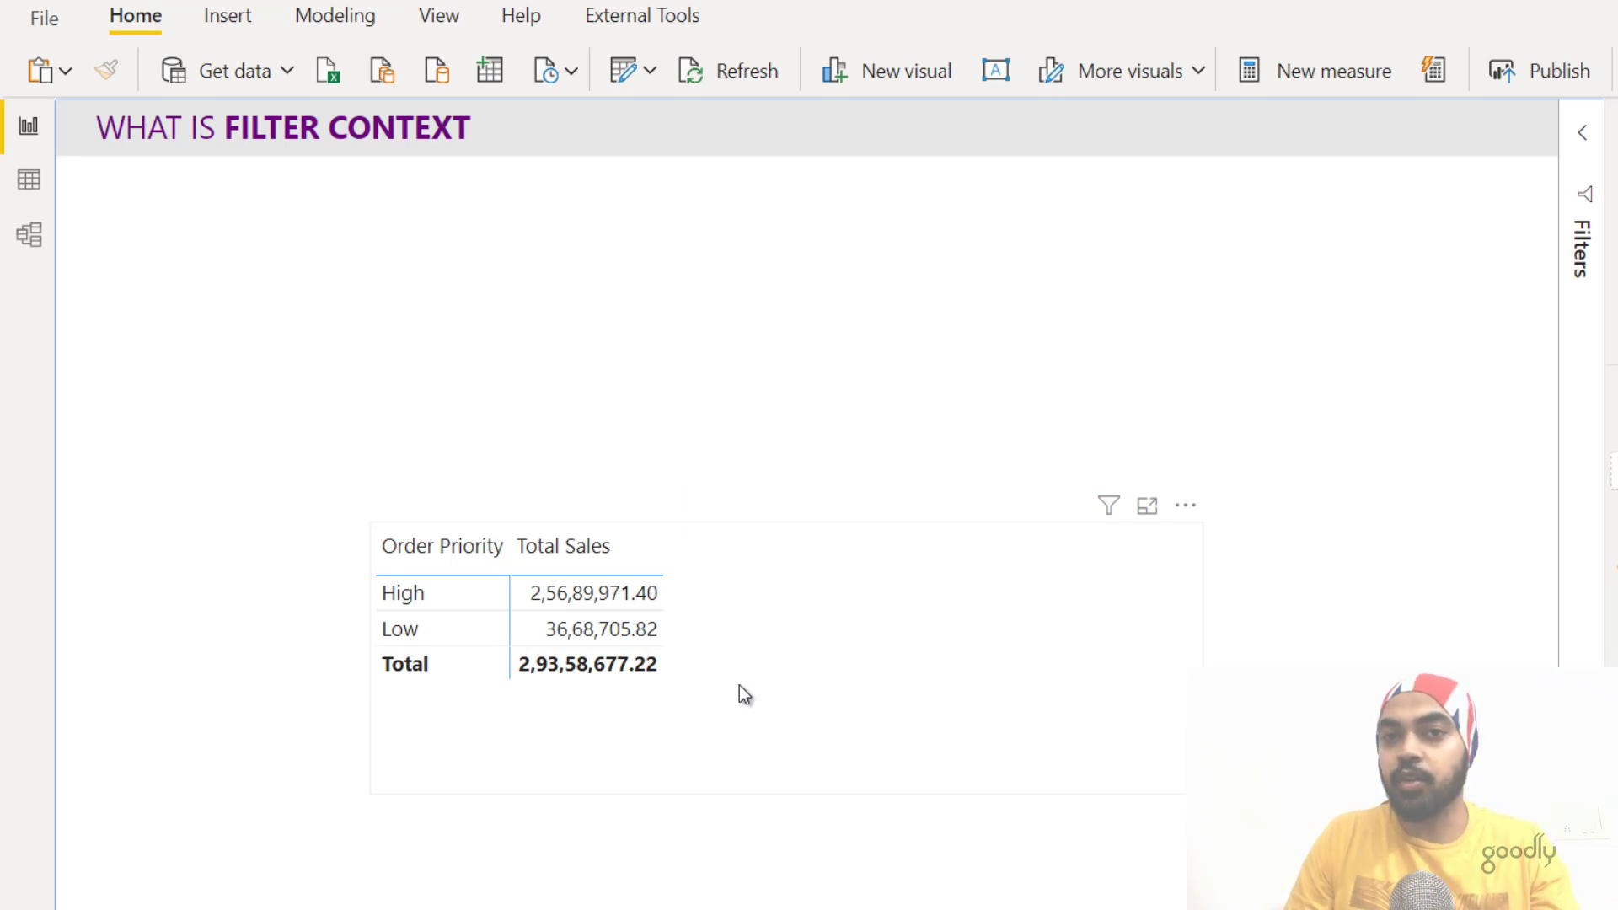
{"action": "left_click", "coordinate": [509, 597]}
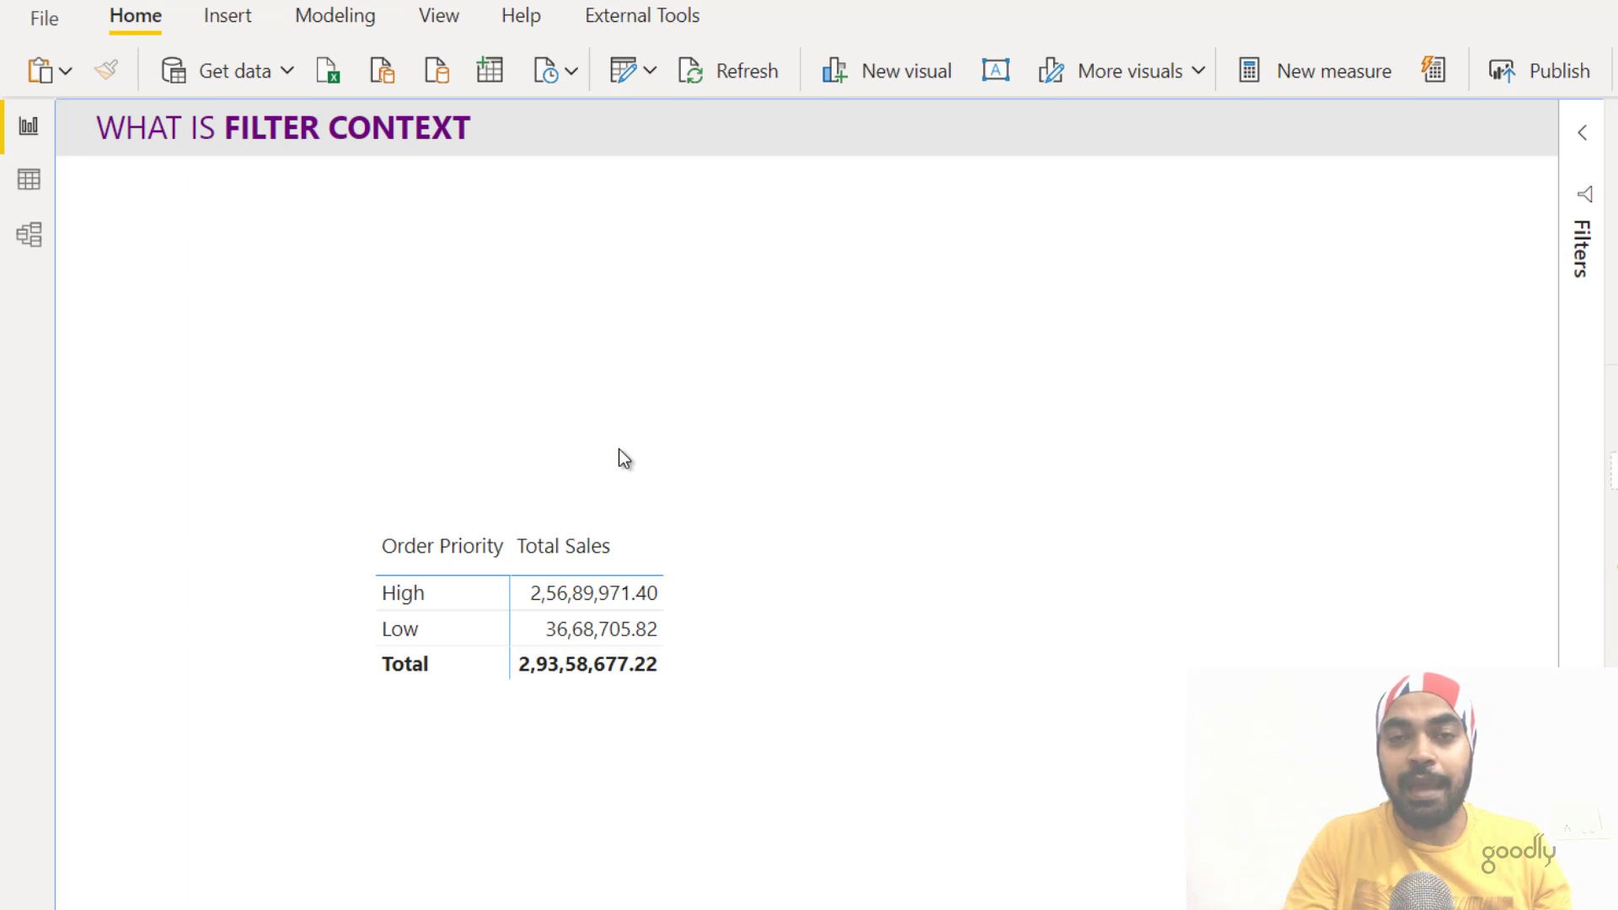
Switch to the Excel Sales sheet, filter Order Priority to High and select the visible SalesAmount values from F2 down
{"action": "key", "text": "alt+Tab"}
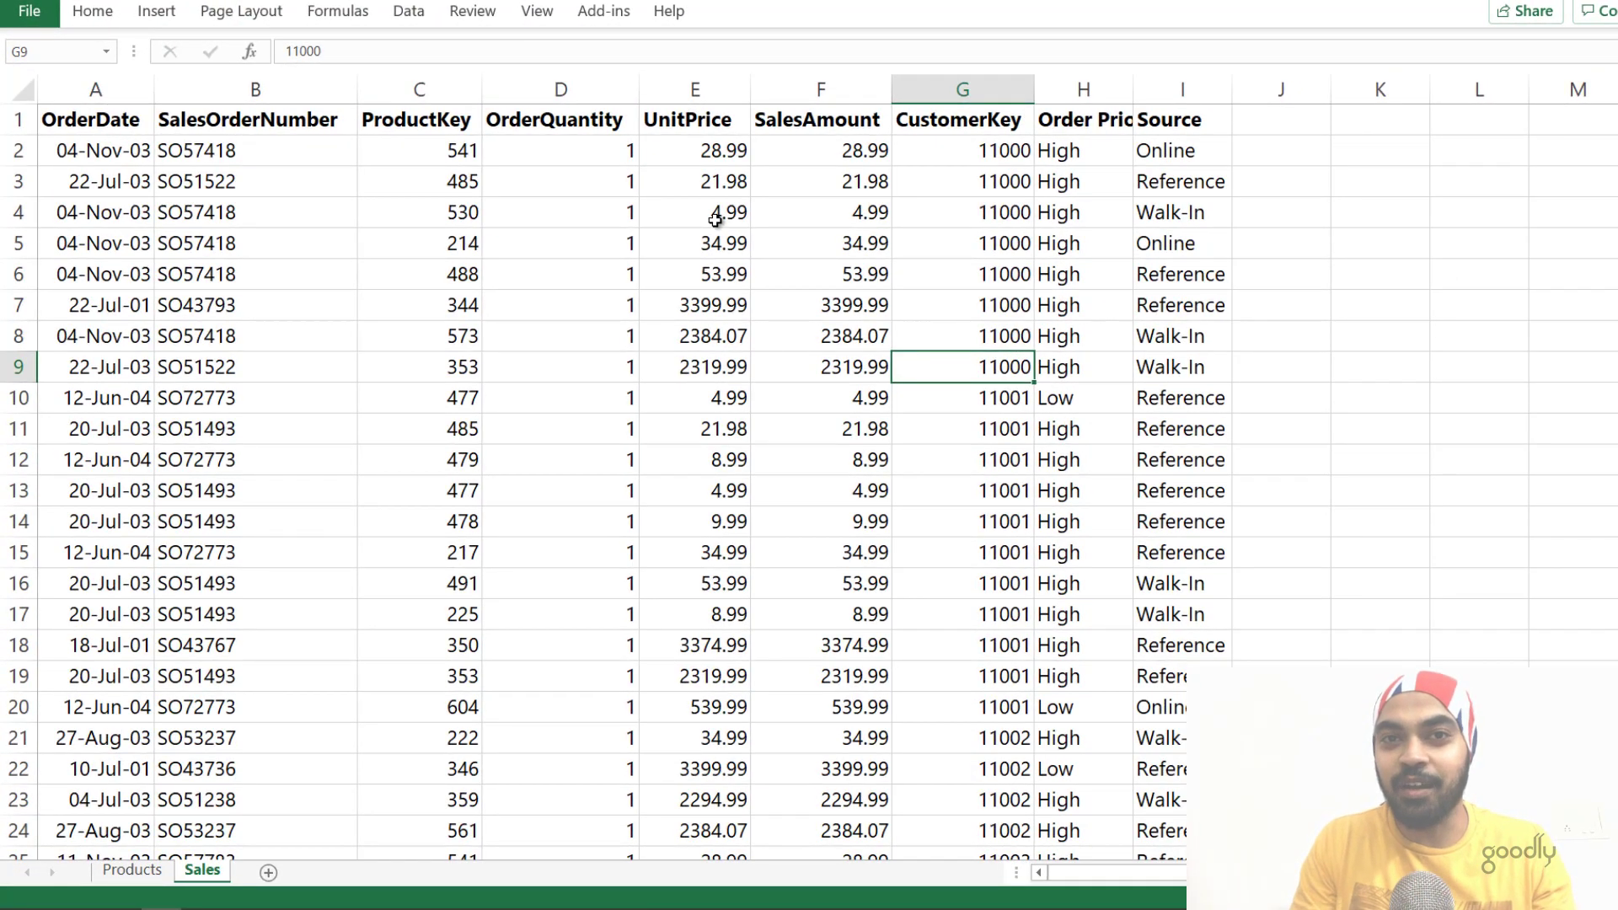
{"action": "key", "text": "ctrl+Up"}
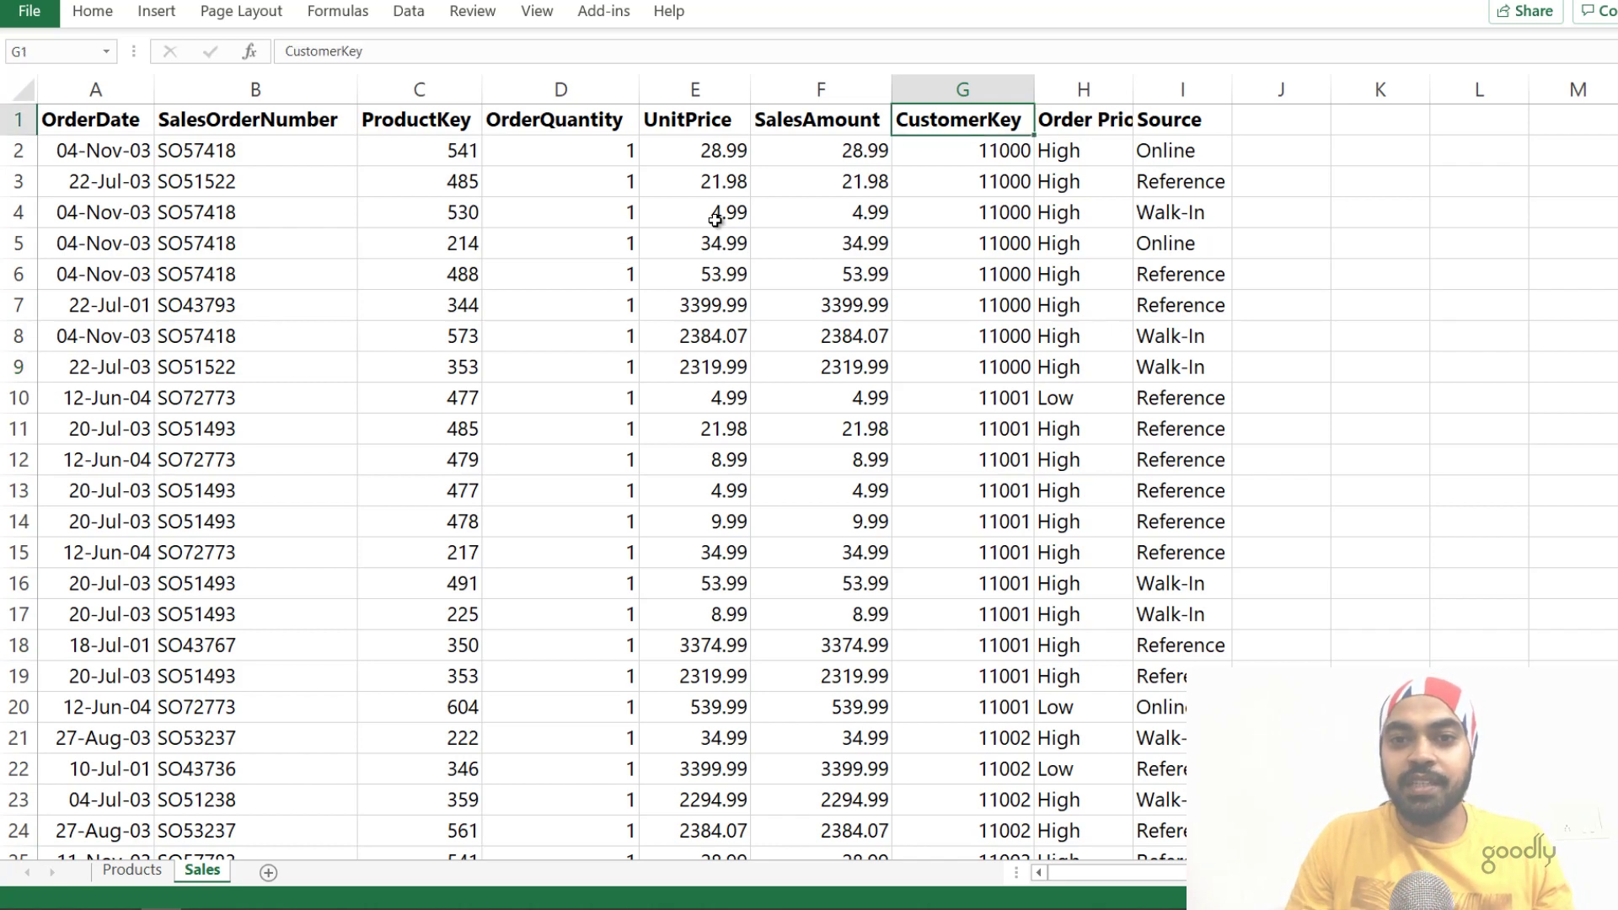
{"action": "key", "text": "Down"}
{"action": "key", "text": "Right"}
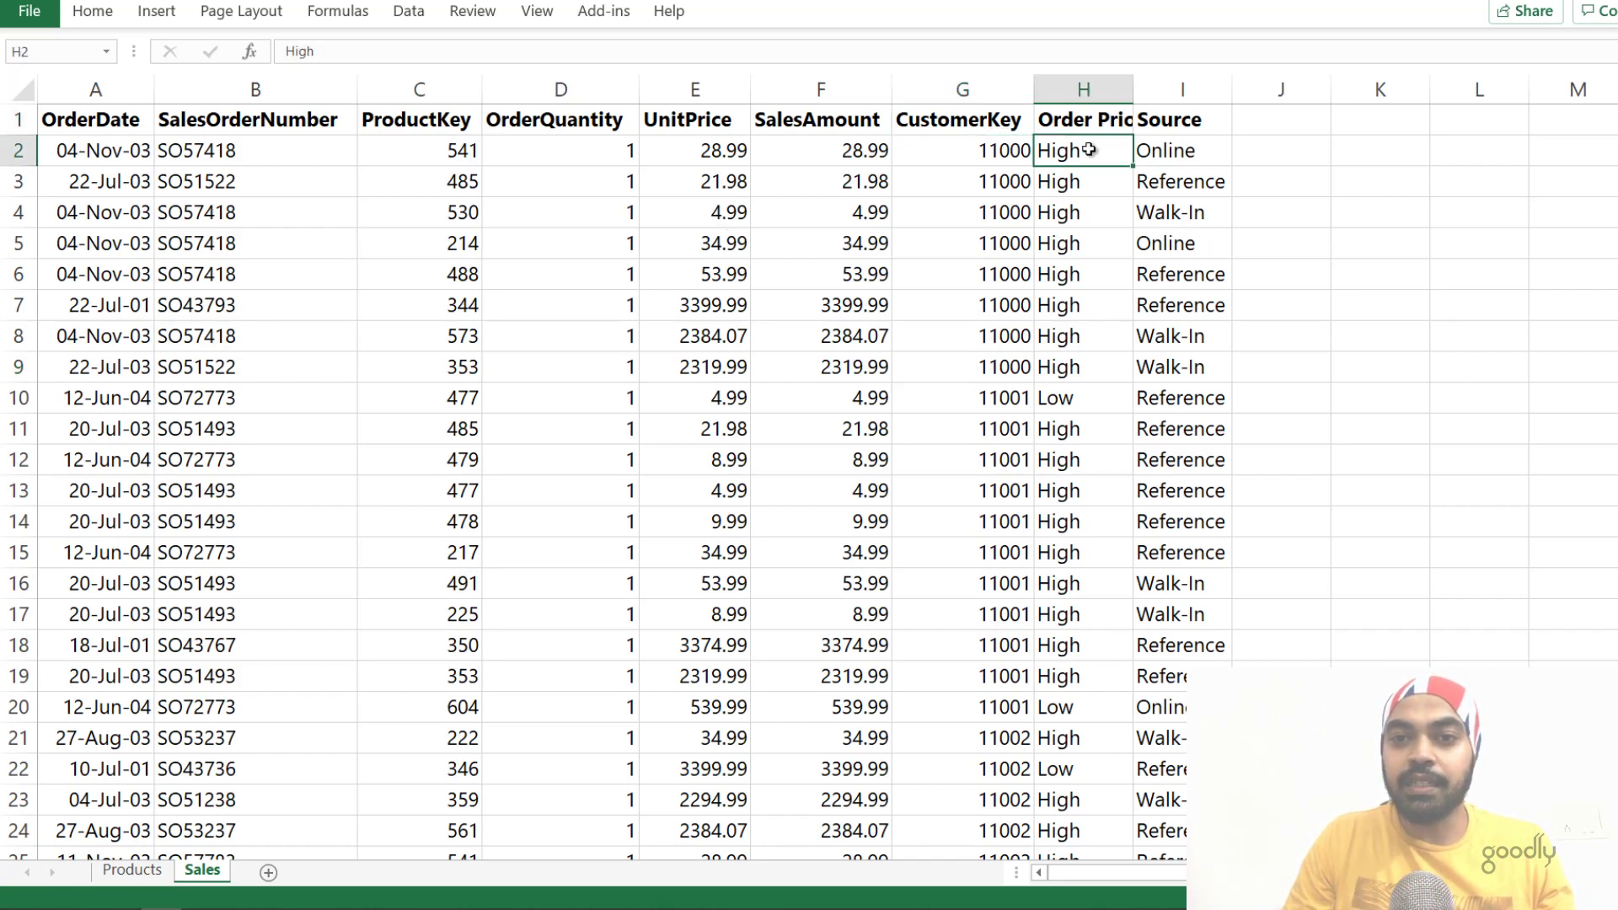
{"action": "key", "text": "alt+1"}
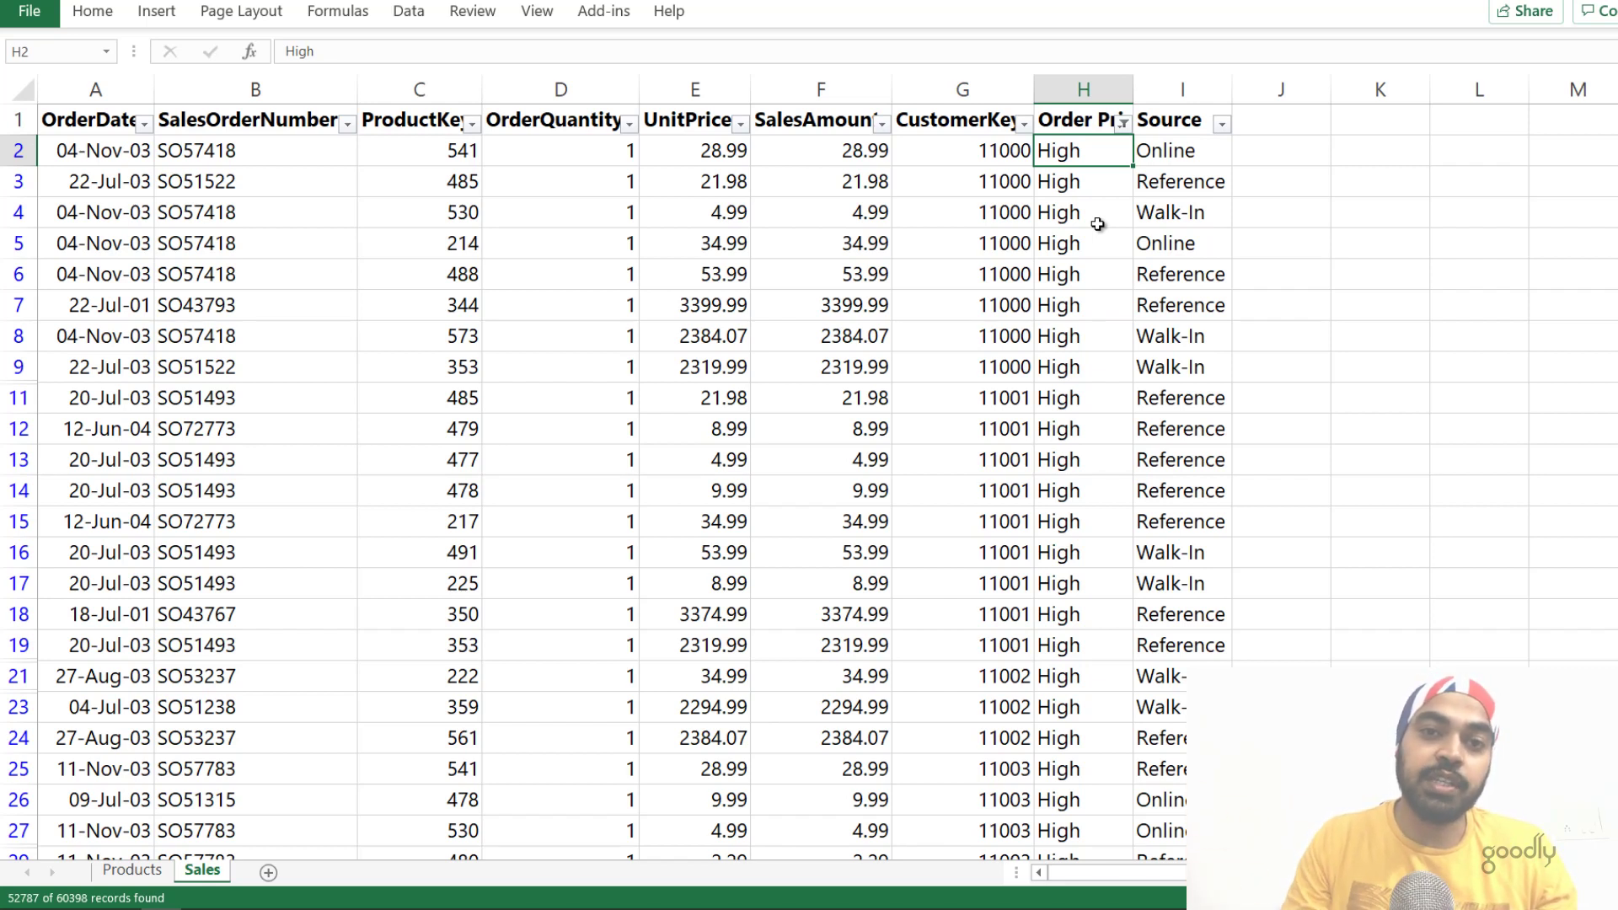
{"action": "left_click", "coordinate": [849, 150]}
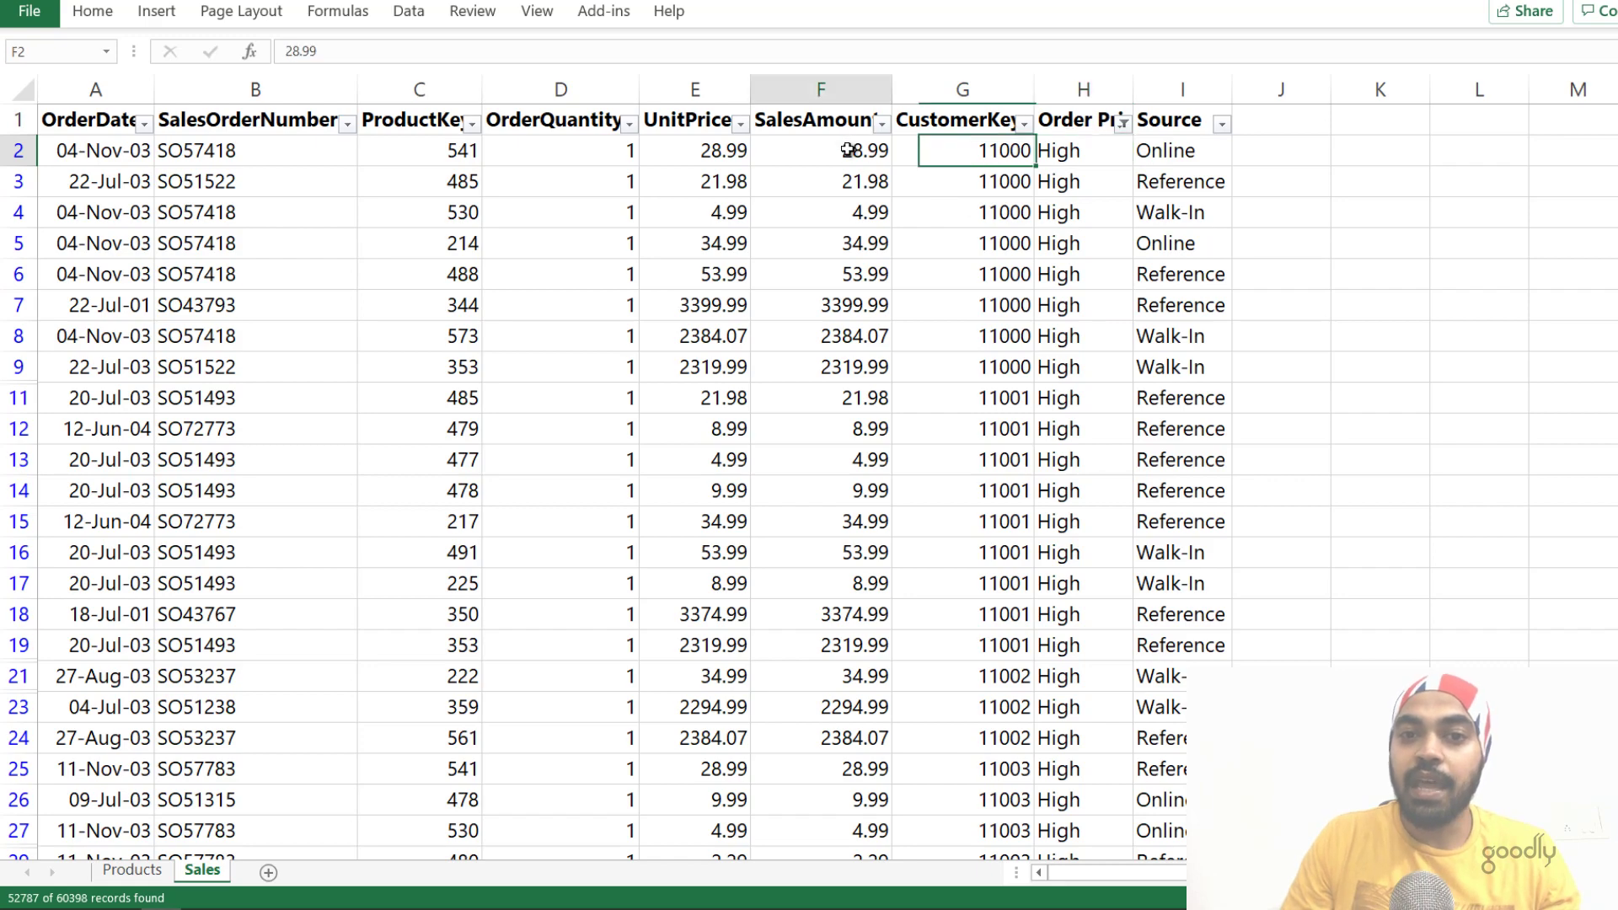
{"action": "key", "text": "ctrl+shift+Down"}
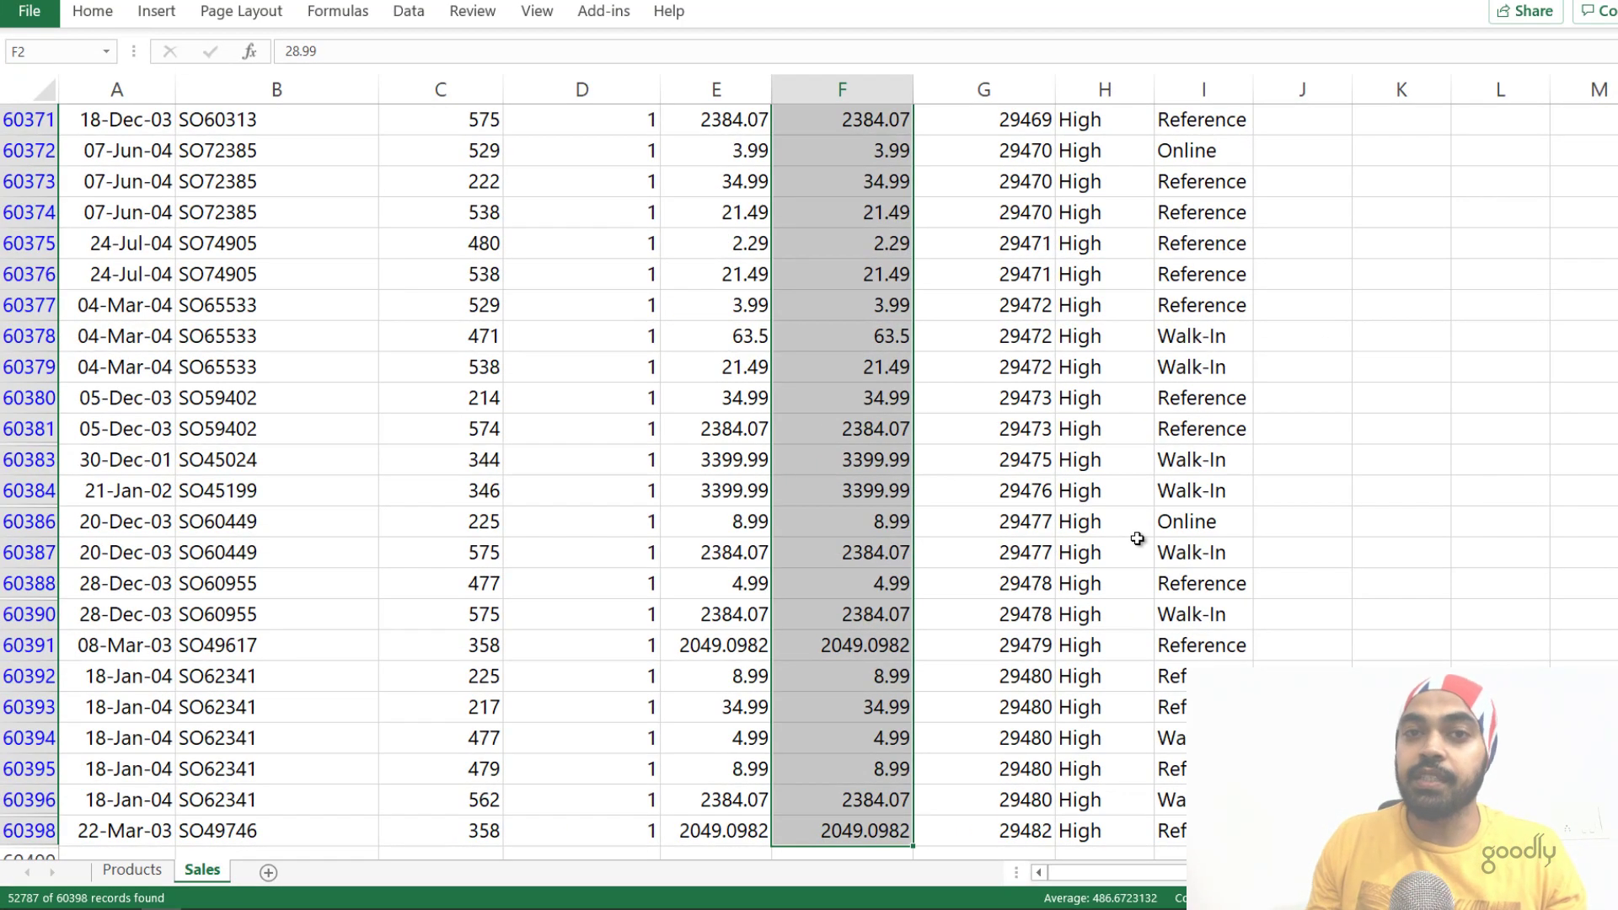
Switch to Power BI Desktop, add the Sales table's Source field to the matrix's columns and enlarge the matrix
{"action": "key", "text": "alt+Tab"}
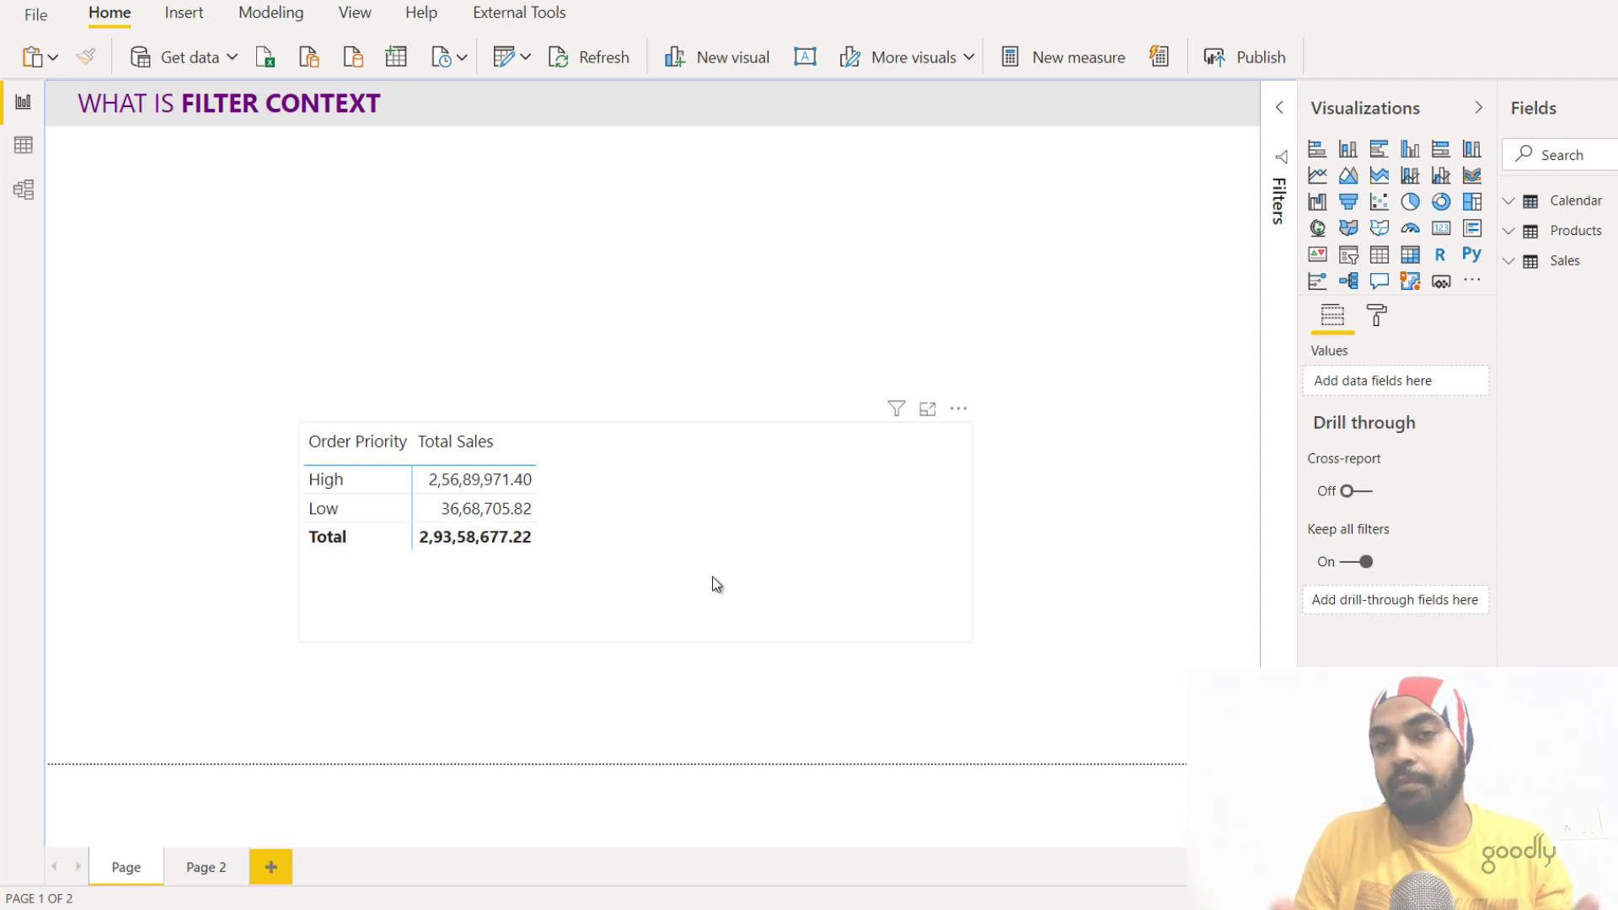
{"action": "left_click", "coordinate": [1504, 270]}
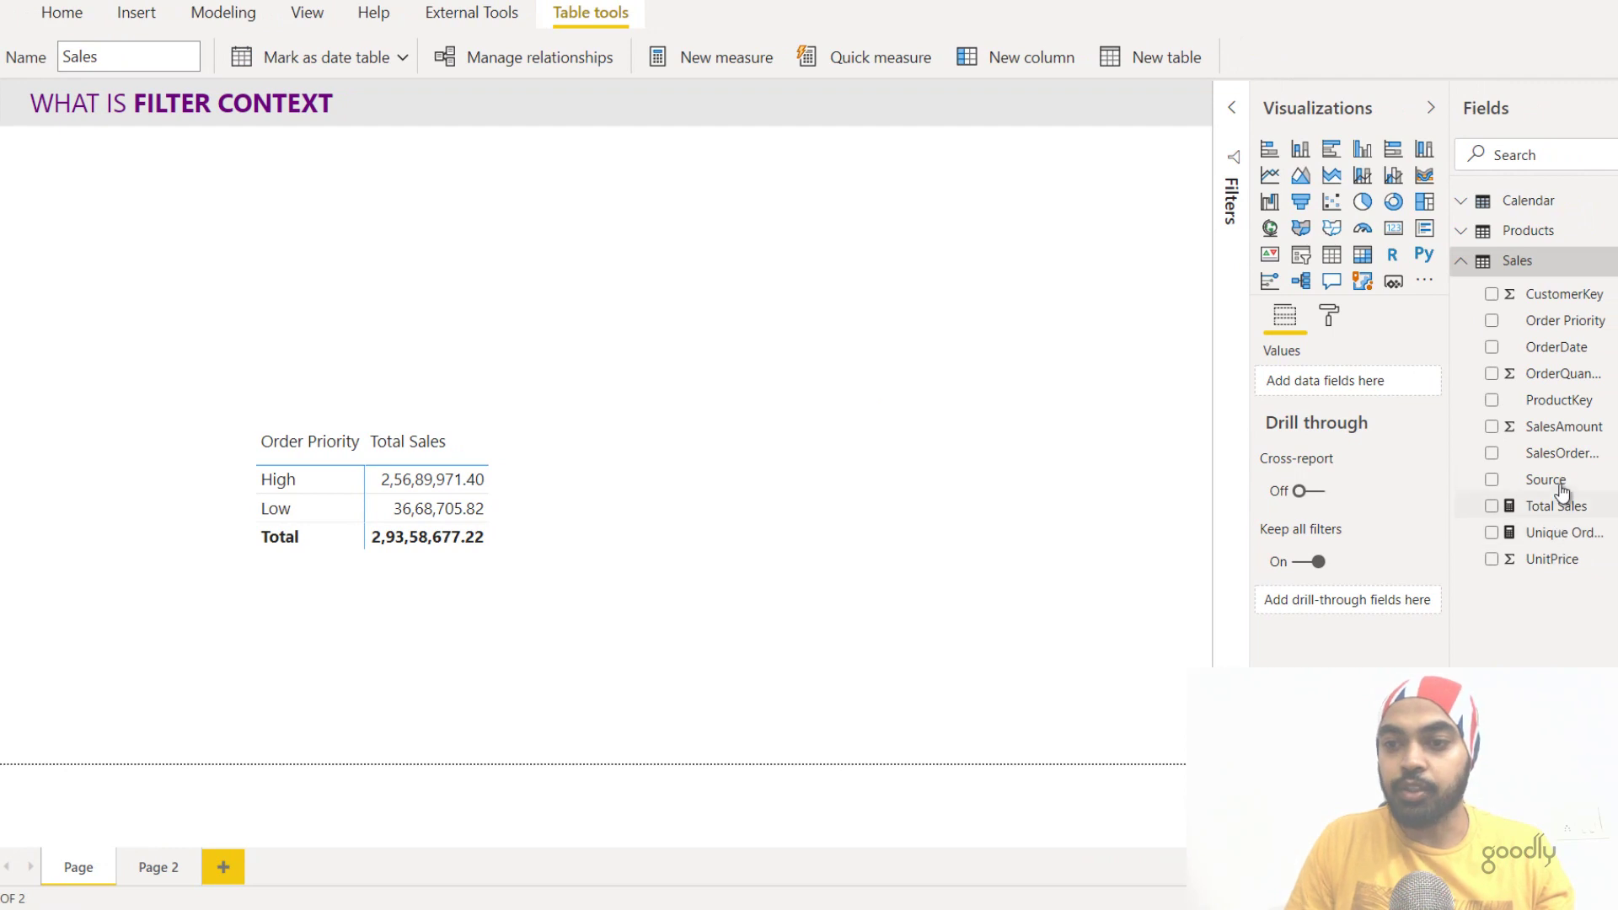
{"action": "left_click_drag", "start_coordinate": [1377, 484], "coordinate": [668, 538]}
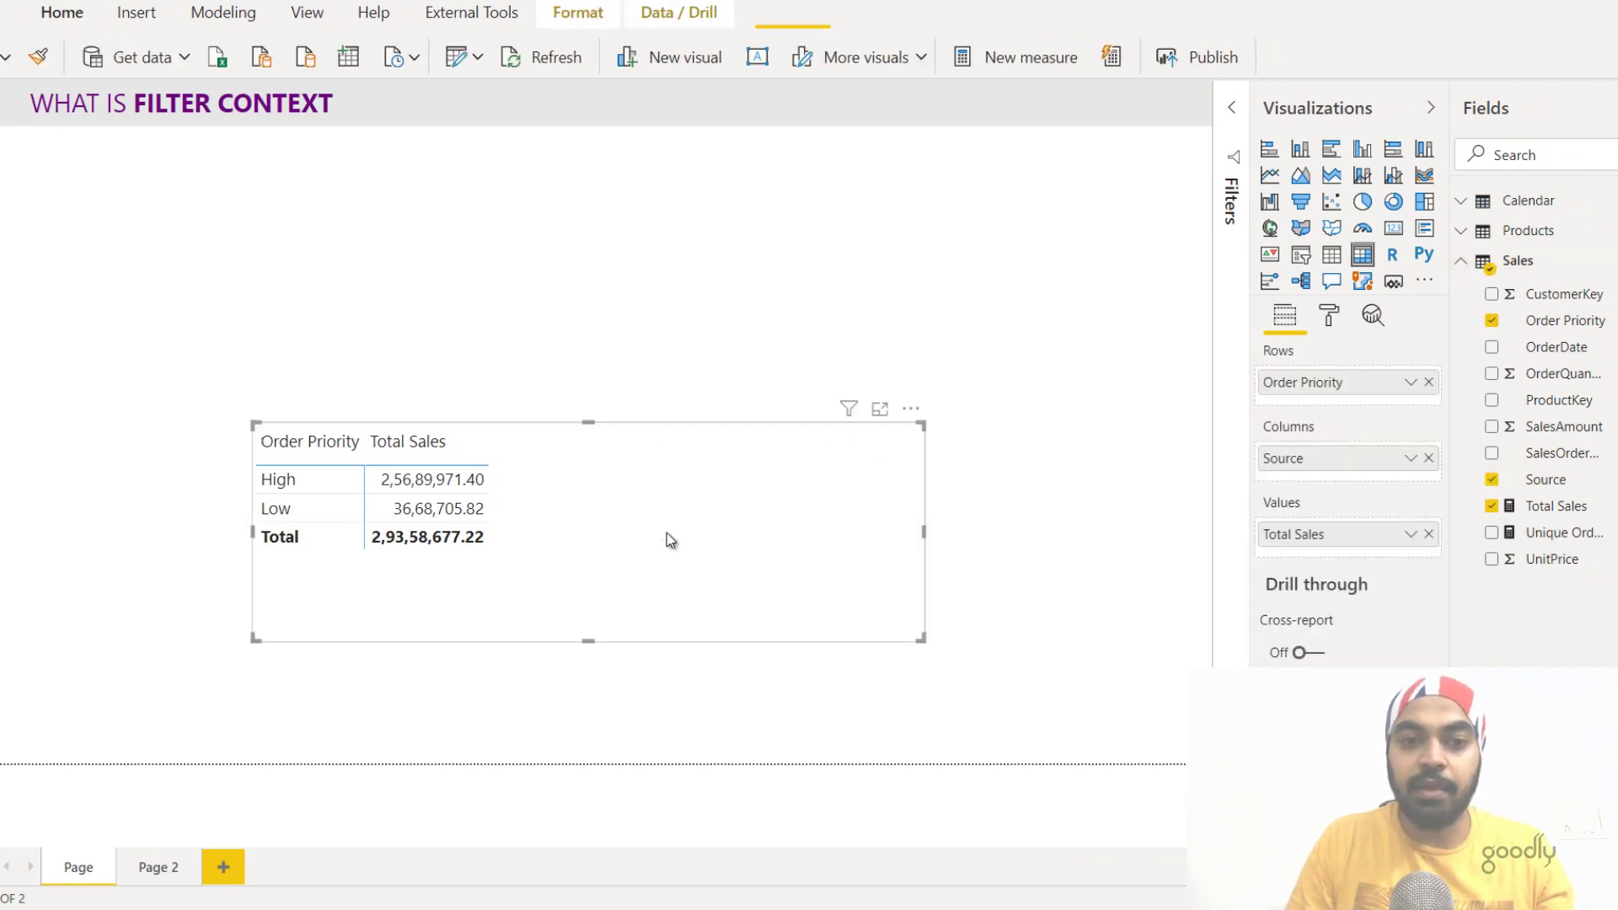
{"action": "left_click_drag", "start_coordinate": [253, 425], "coordinate": [200, 361]}
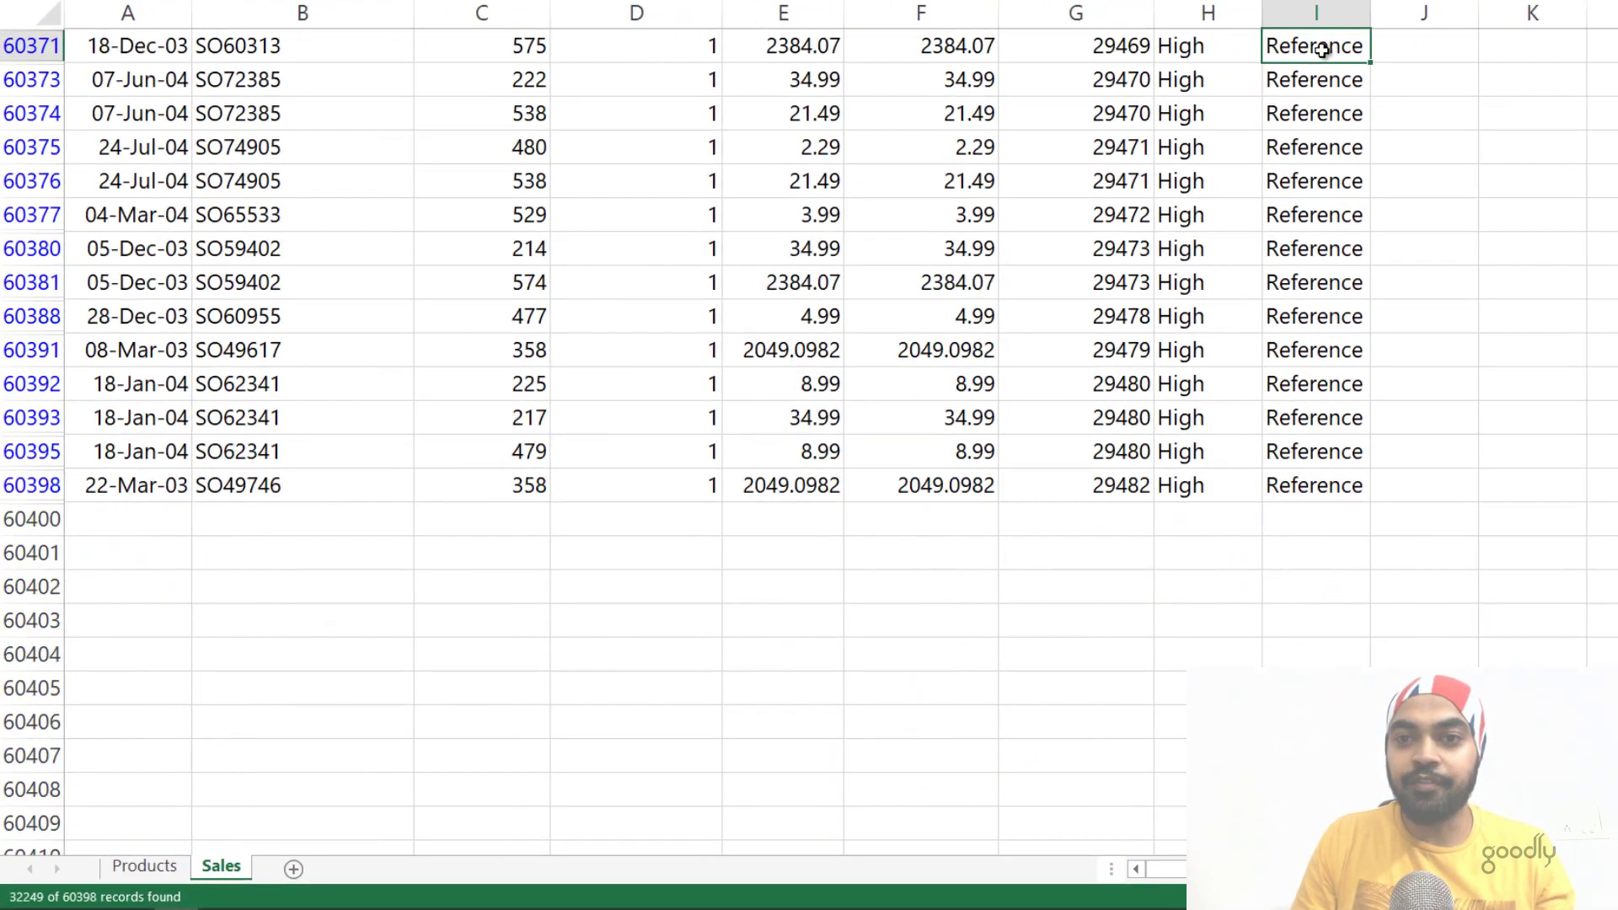
Select all visible SalesAmount values in the Excel rows filtered to High and Reference to read their sum
{"action": "scroll", "coordinate": [1445, 55], "scroll_direction": "up", "scroll_amount": 1}
{"action": "key", "text": "ctrl+Up"}
{"action": "key", "text": "Left"}
{"action": "key", "text": "Left"}
{"action": "key", "text": "Left"}
{"action": "key", "text": "Left"}
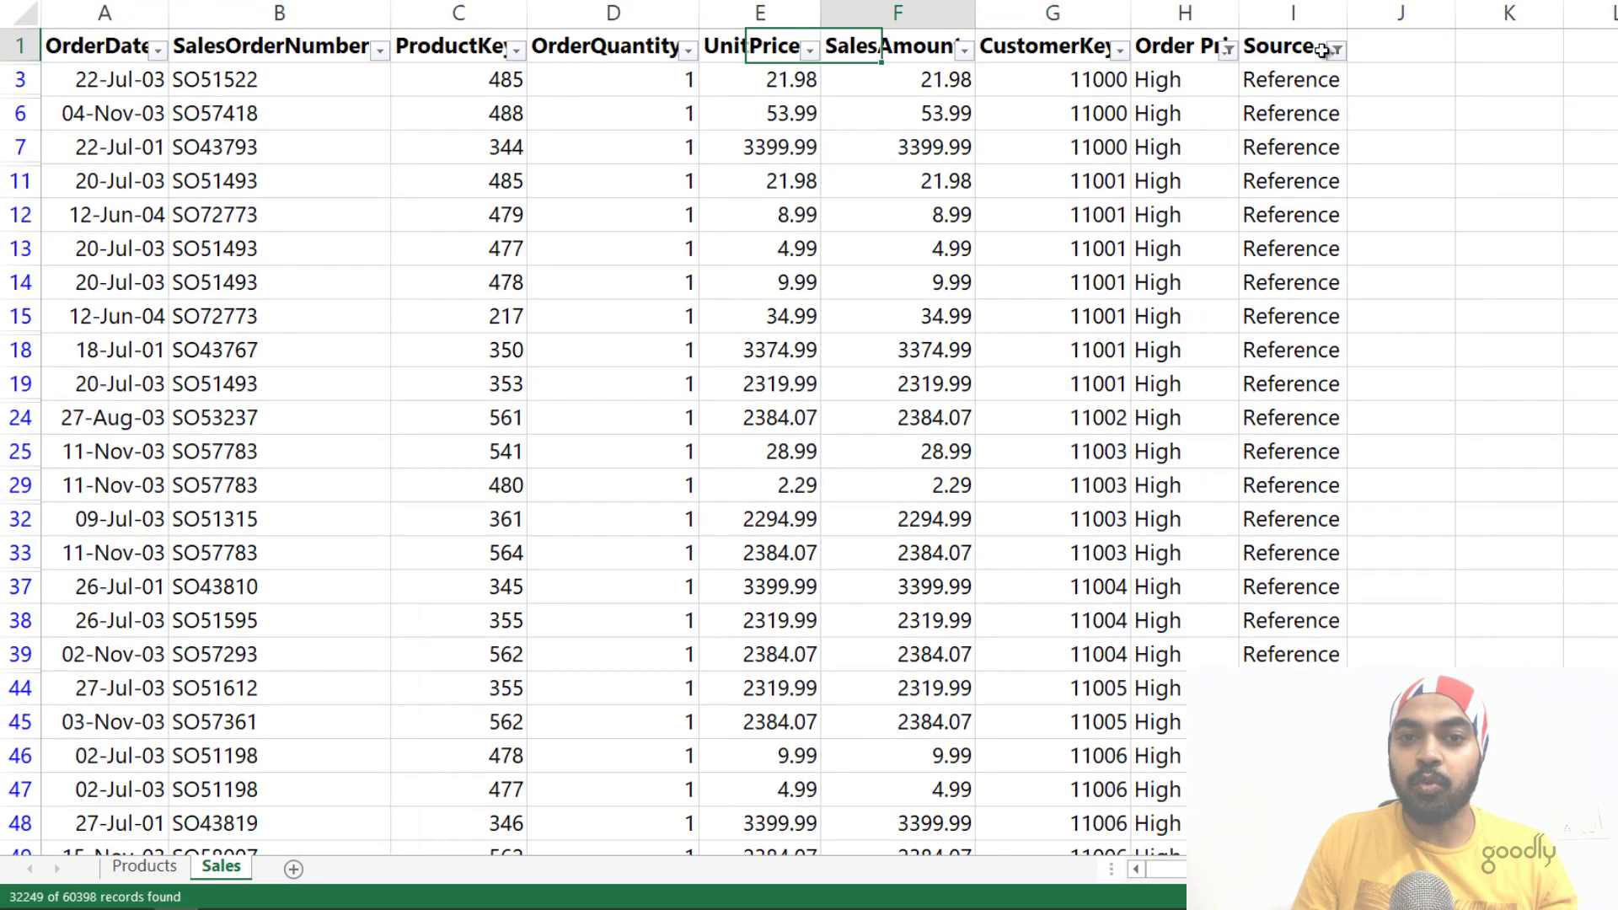
{"action": "key", "text": "Right"}
{"action": "key", "text": "shift+Down"}
{"action": "key", "text": "ctrl+shift+Down"}
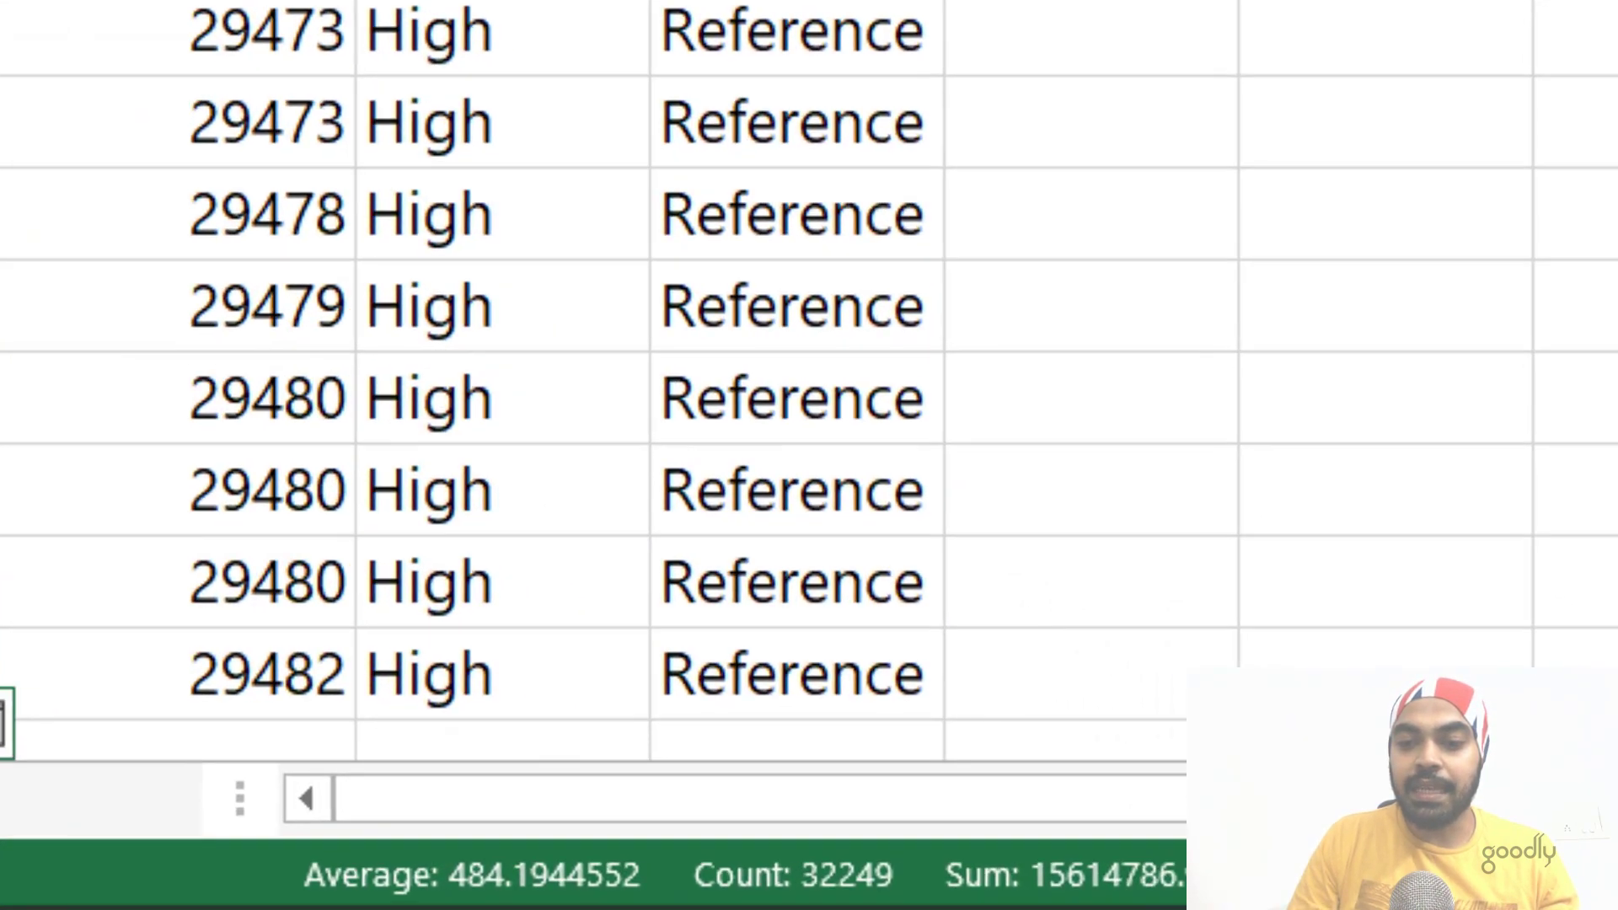
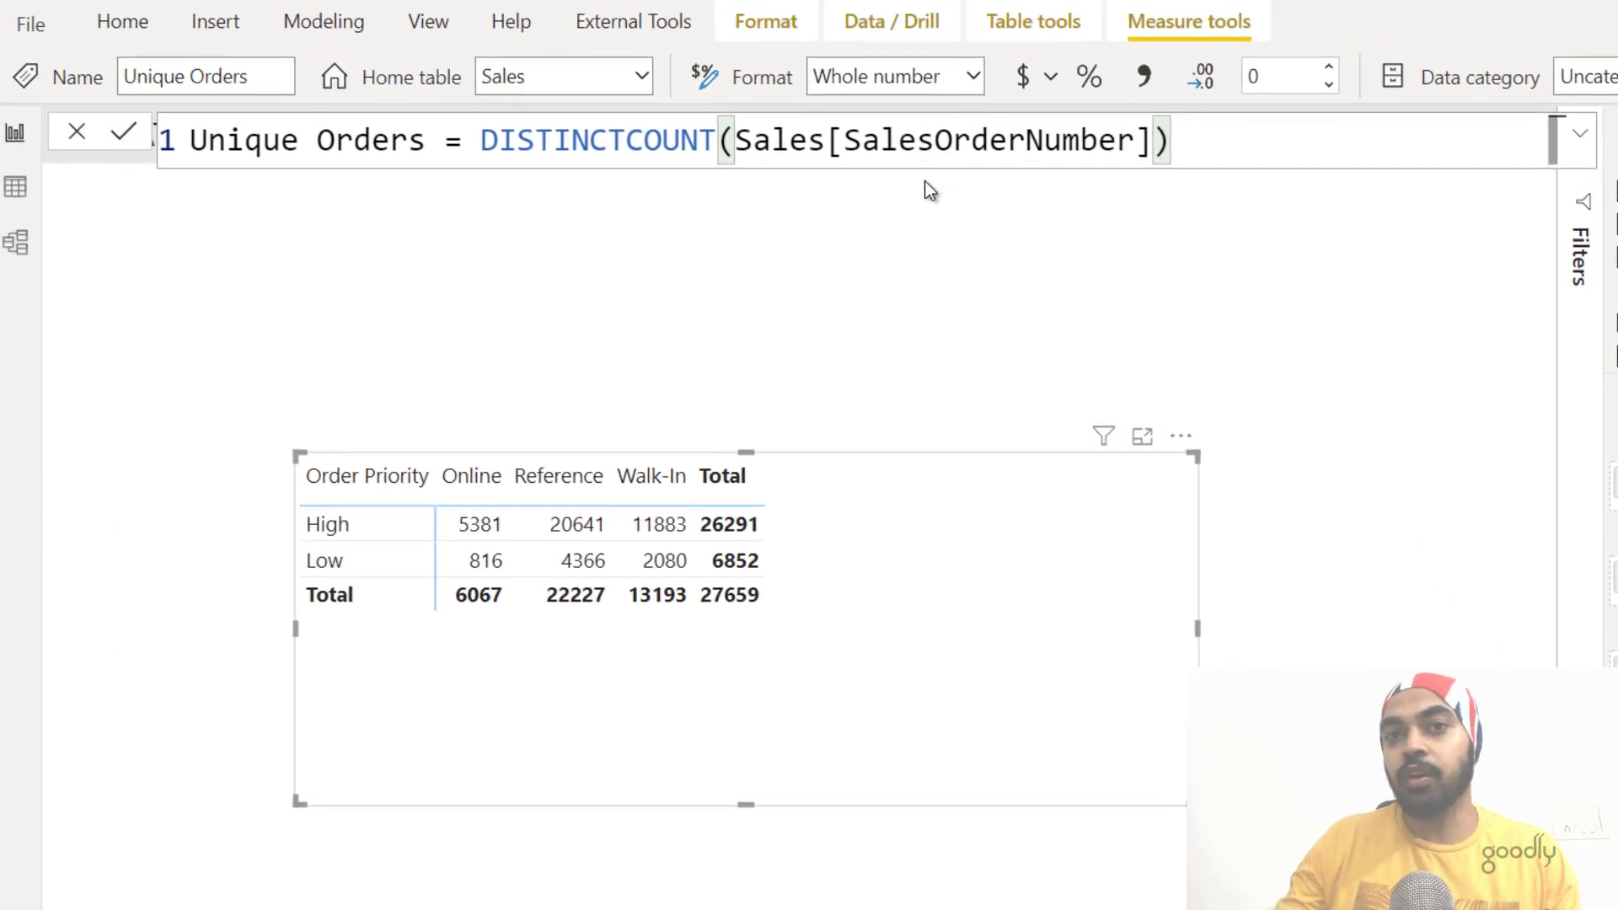
Leave the Unique Orders measure's formula, switch to the Excel Sales sheet and remove all its filters
{"action": "left_click", "coordinate": [920, 373]}
{"action": "mouse_move", "coordinate": [469, 532]}
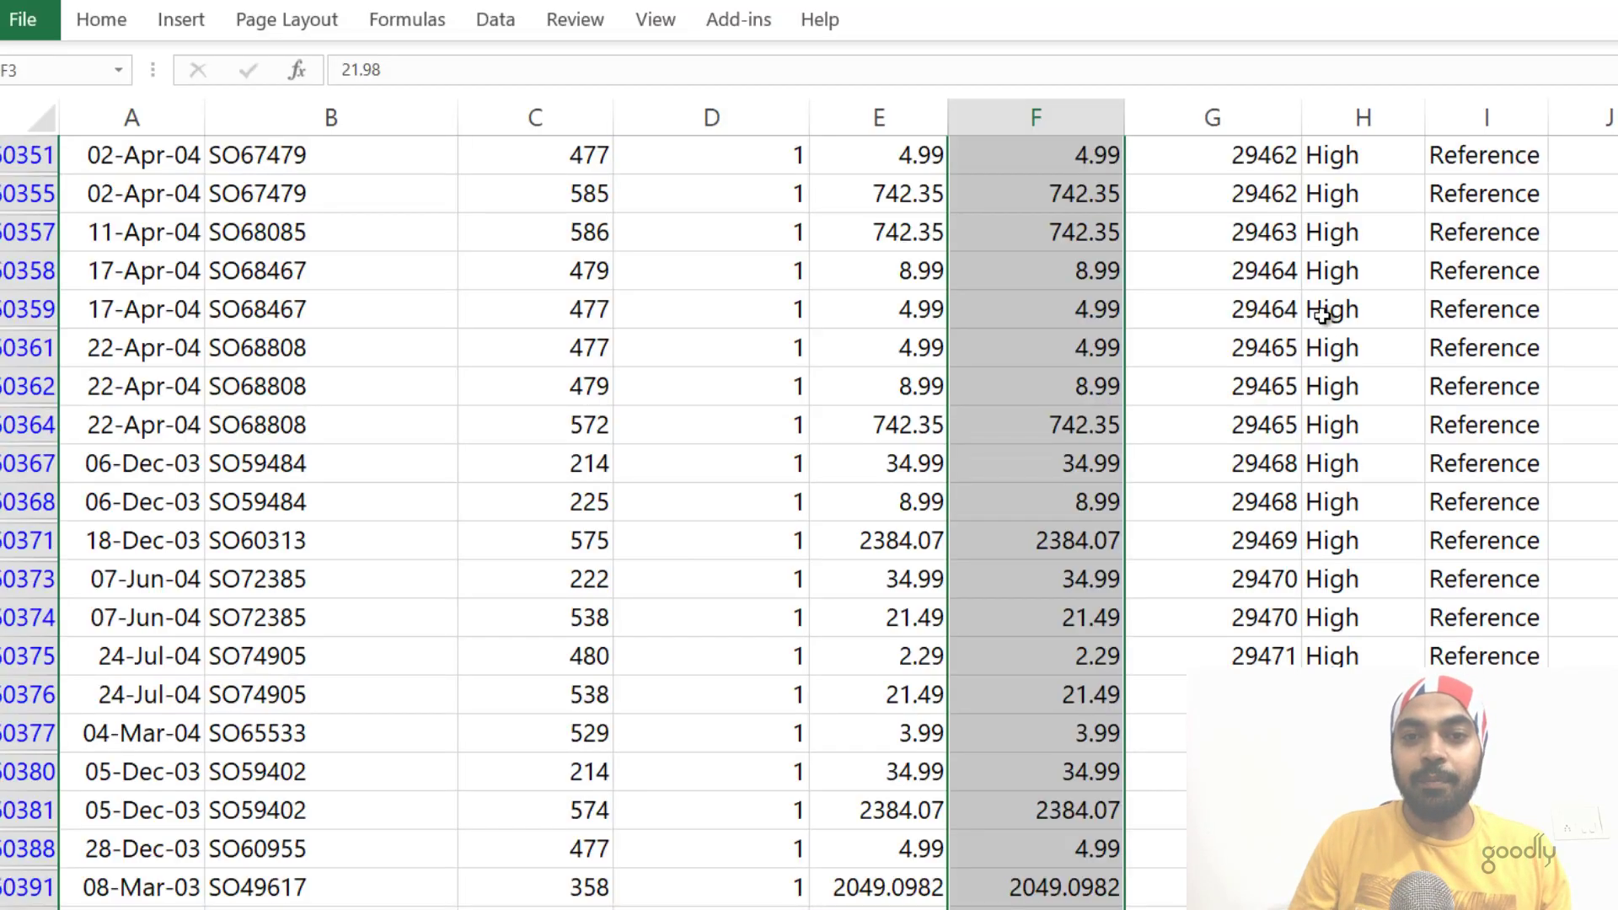
{"action": "left_click", "coordinate": [1321, 313]}
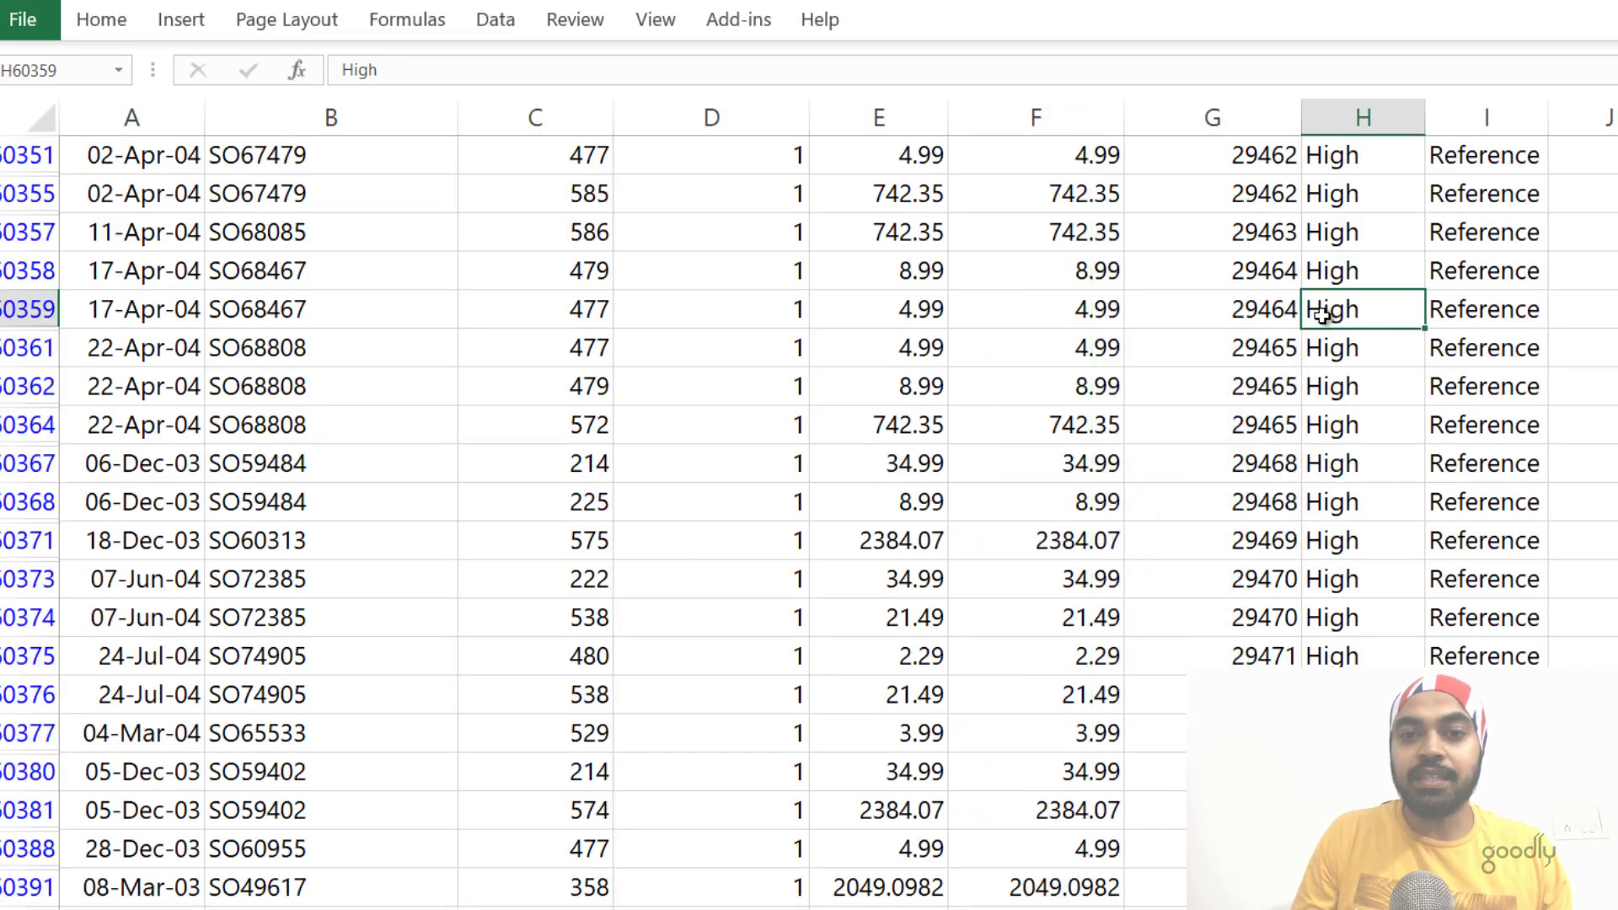
{"action": "key", "text": "ctrl+Up"}
{"action": "key", "text": "Down"}
{"action": "key", "text": "Right"}
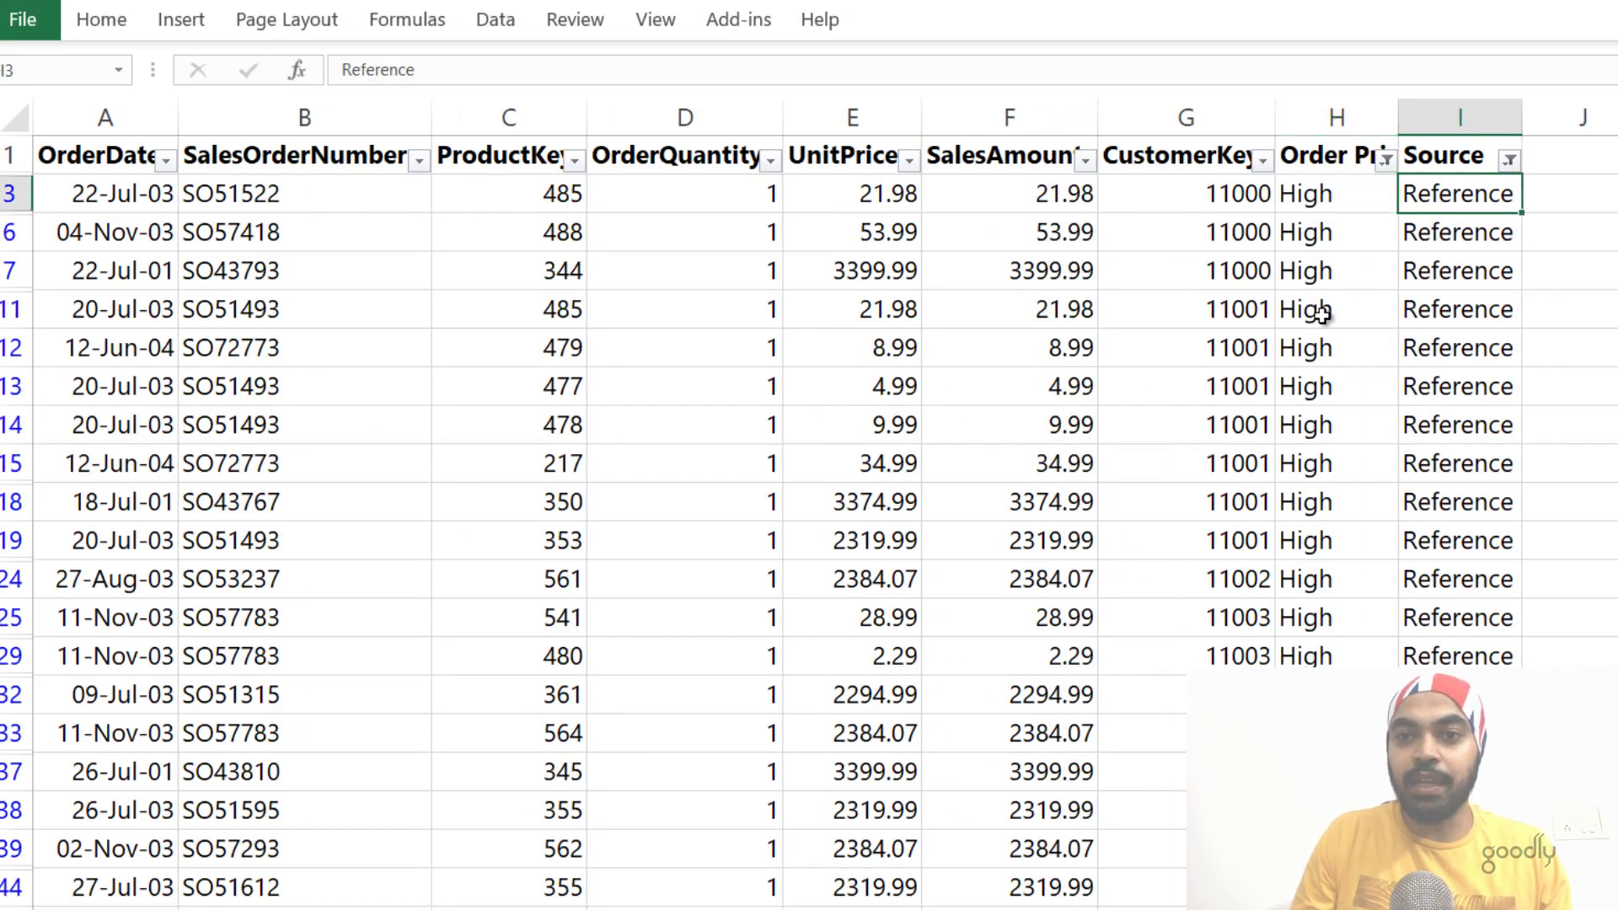
{"action": "key", "text": "Up"}
{"action": "key", "text": "ctrl+shift+l"}
Filter the Order Priority column to High and select the SalesOrderNumber values from row 2 to row 16
{"action": "key", "text": "Left"}
{"action": "key", "text": "Down"}
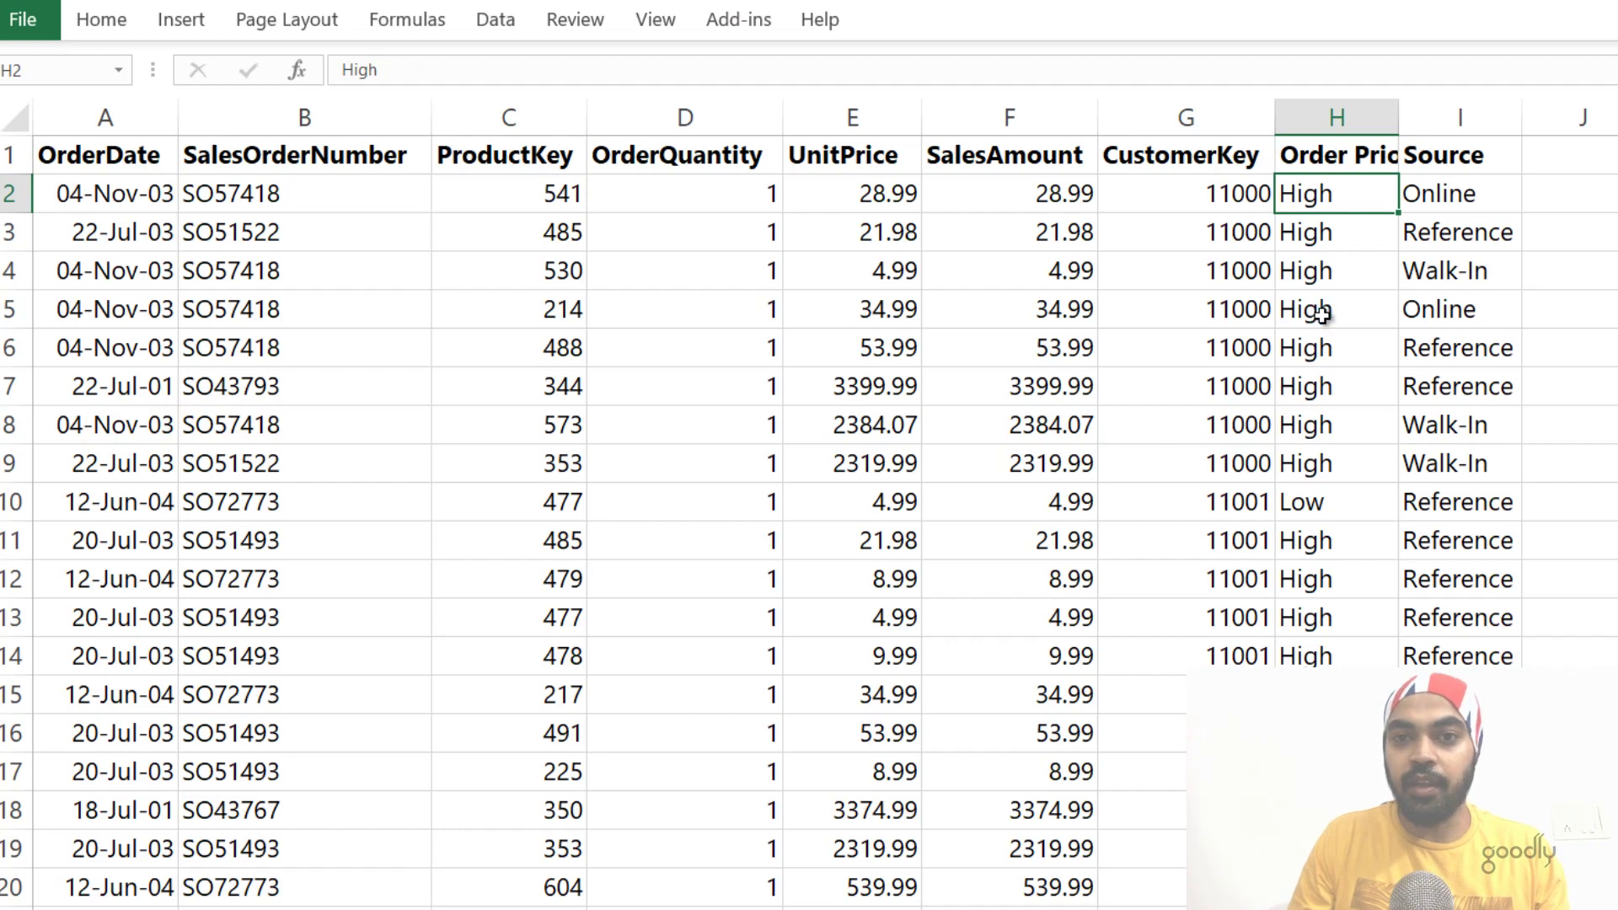
{"action": "key", "text": "ctrl+z"}
{"action": "left_click", "coordinate": [278, 181]}
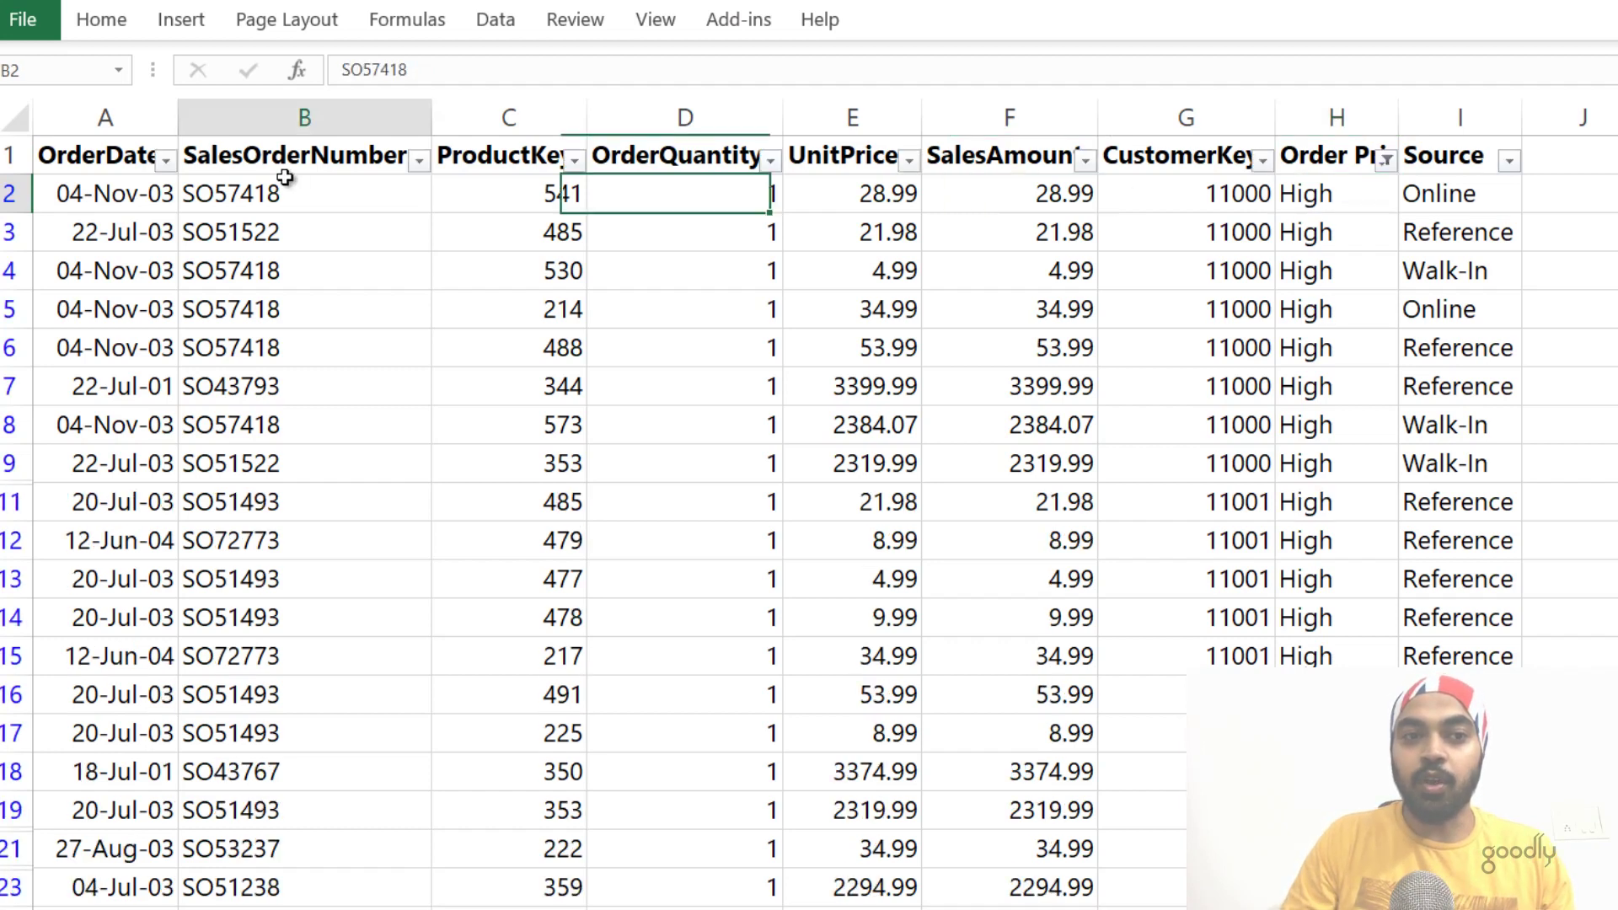
{"action": "left_click_drag", "start_coordinate": [276, 187], "coordinate": [256, 687]}
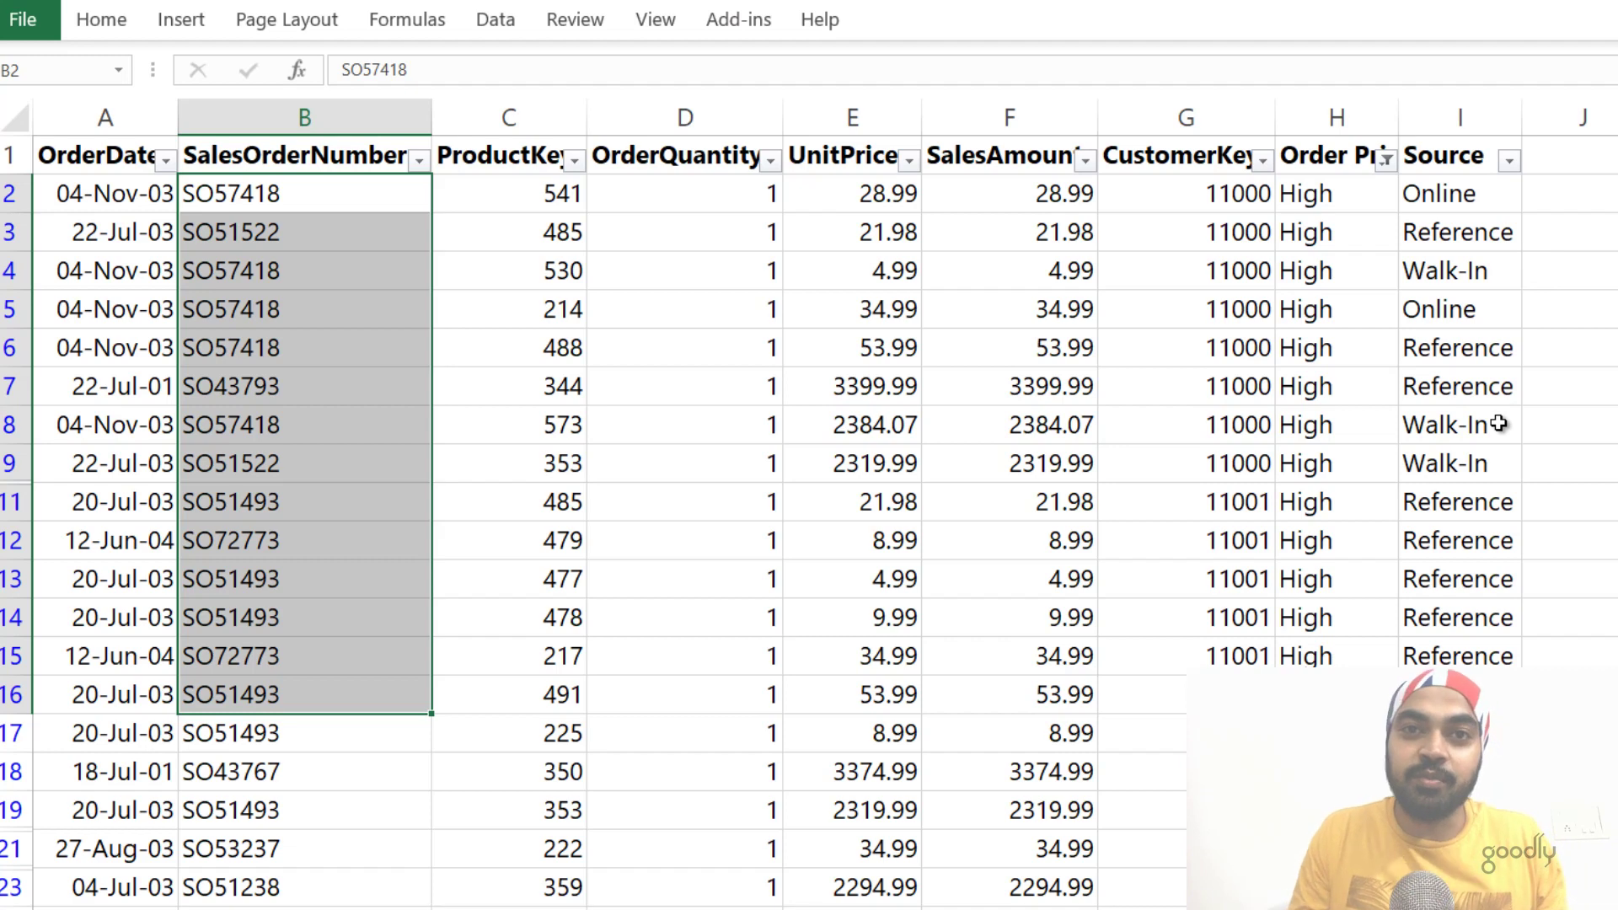
Switch to Power BI Desktop, examine the Products-to-Sales relationship and the Products table's columns, and return to the report page
{"action": "key", "text": "alt+Tab"}
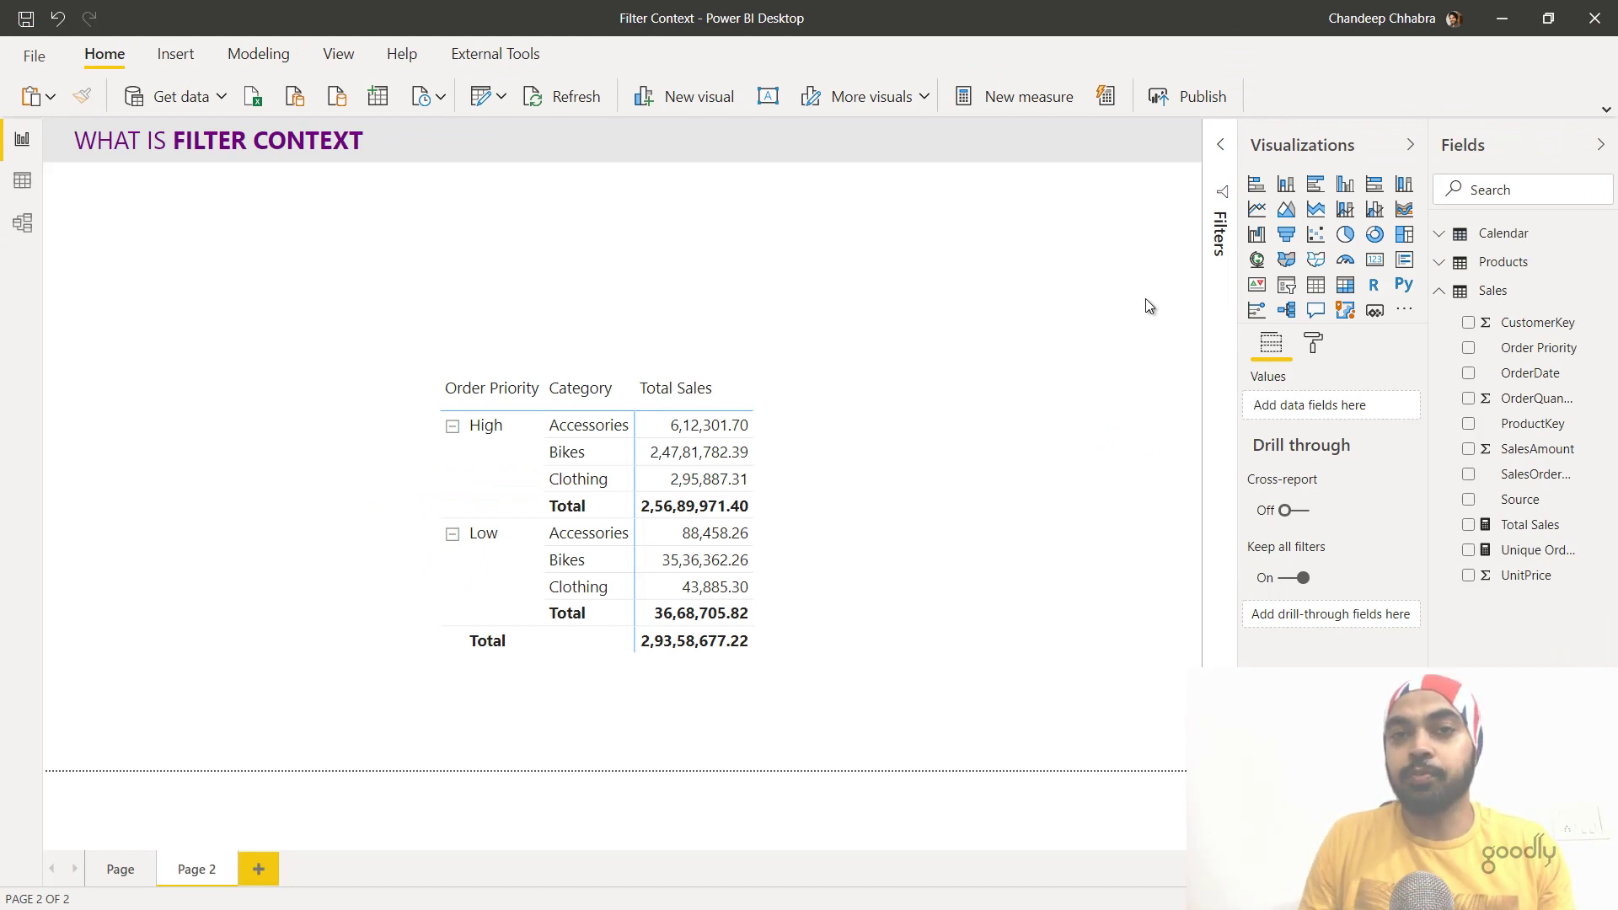
{"action": "left_click", "coordinate": [22, 225]}
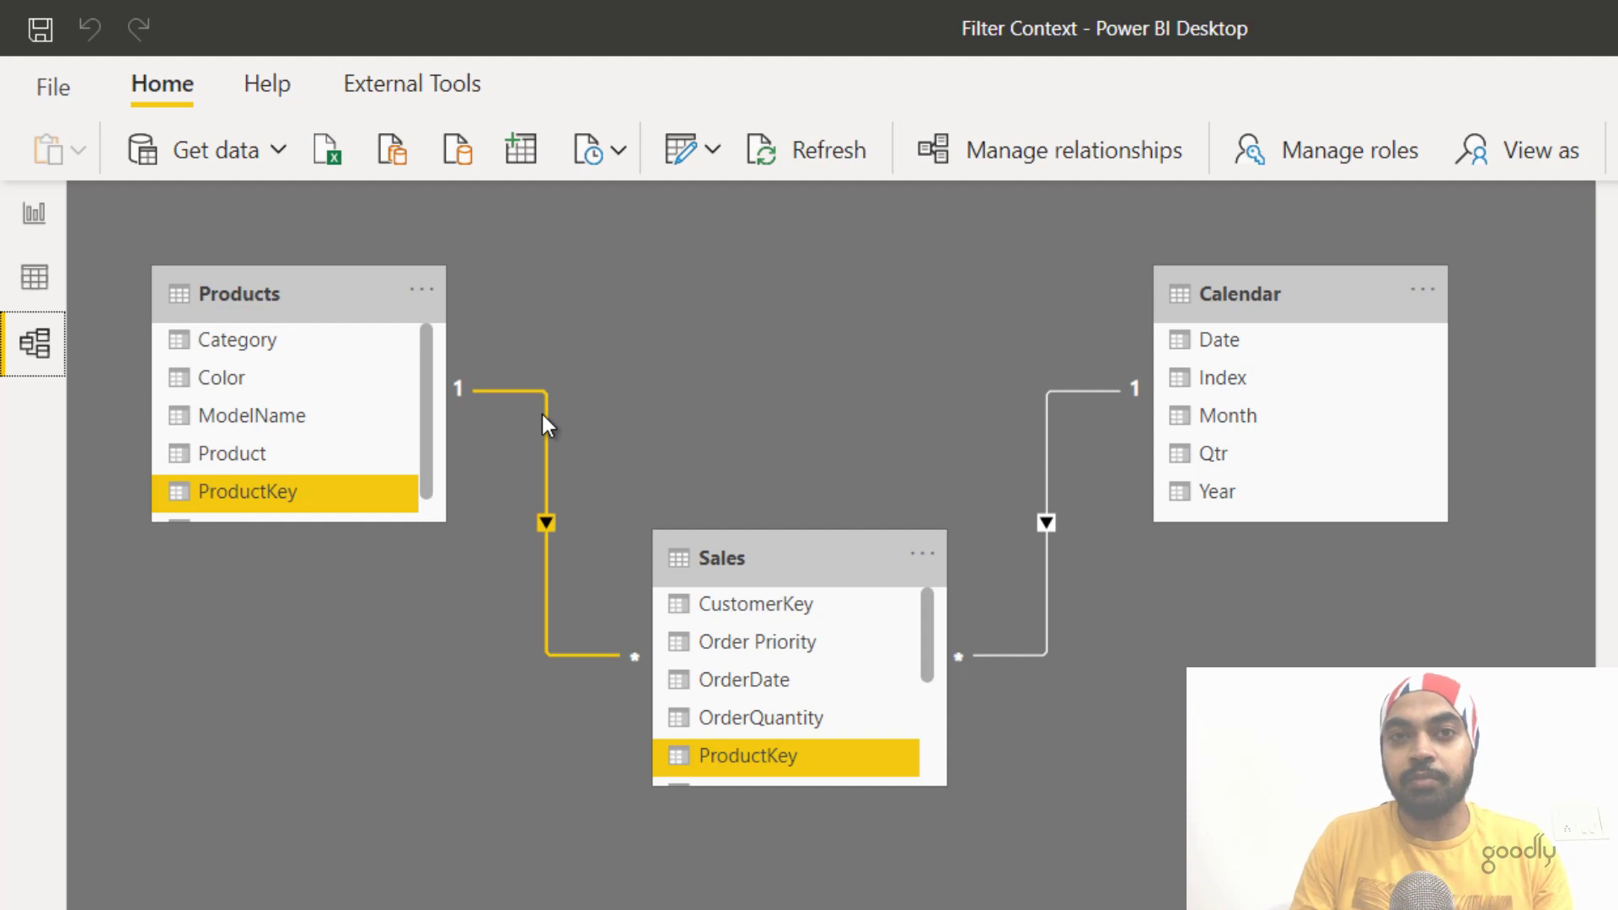
{"action": "left_click", "coordinate": [48, 273]}
{"action": "left_click", "coordinate": [225, 282]}
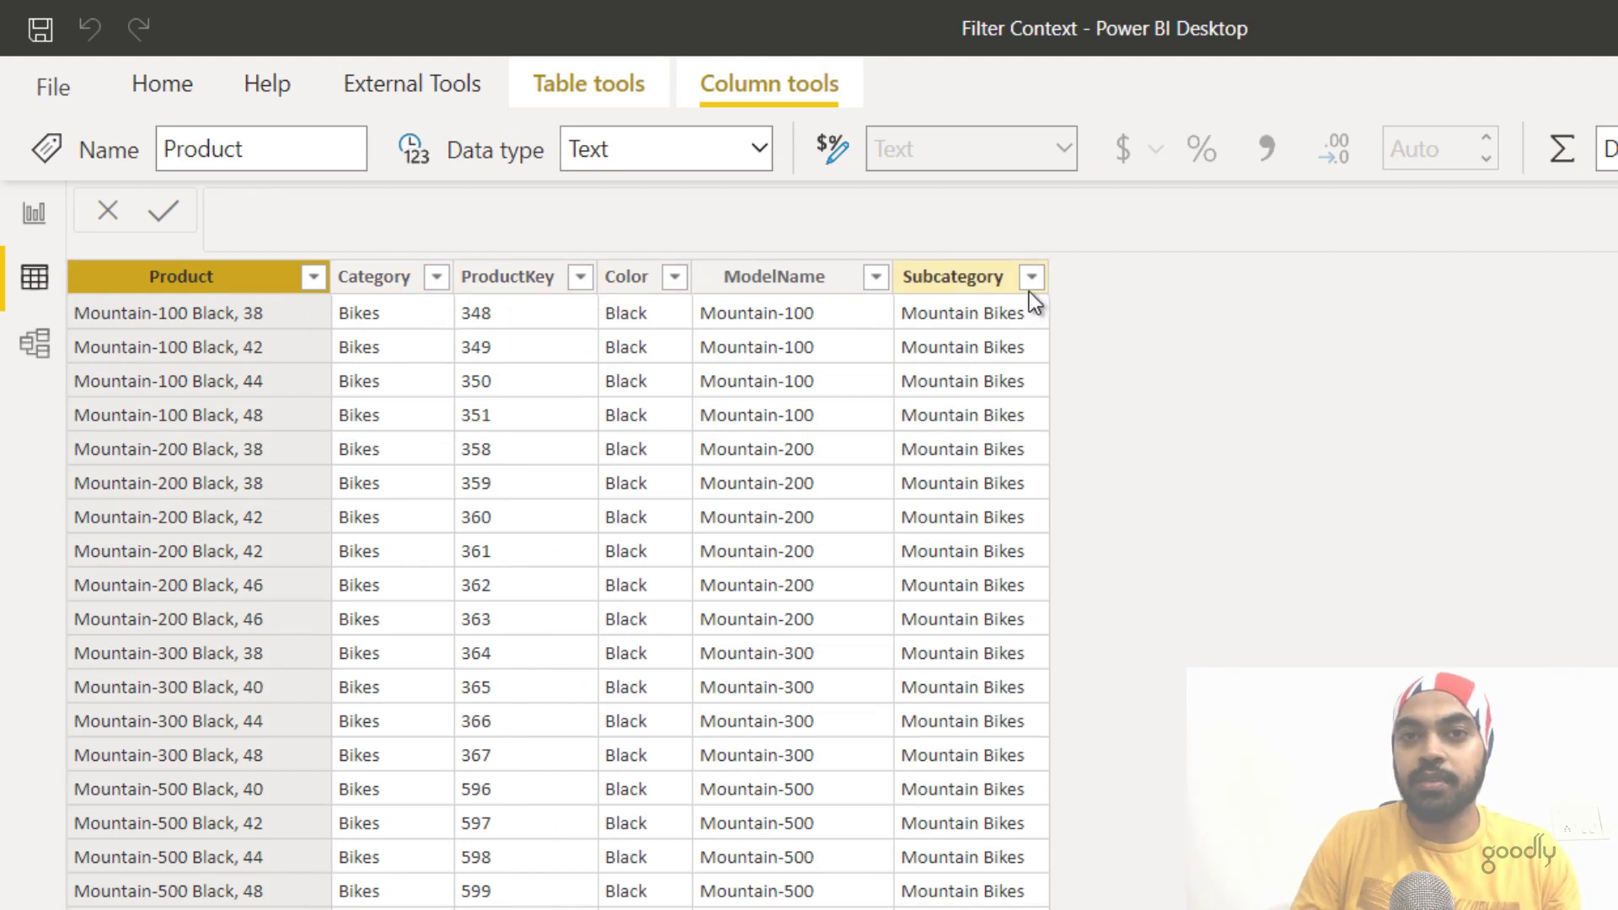
{"action": "left_click", "coordinate": [7, 225]}
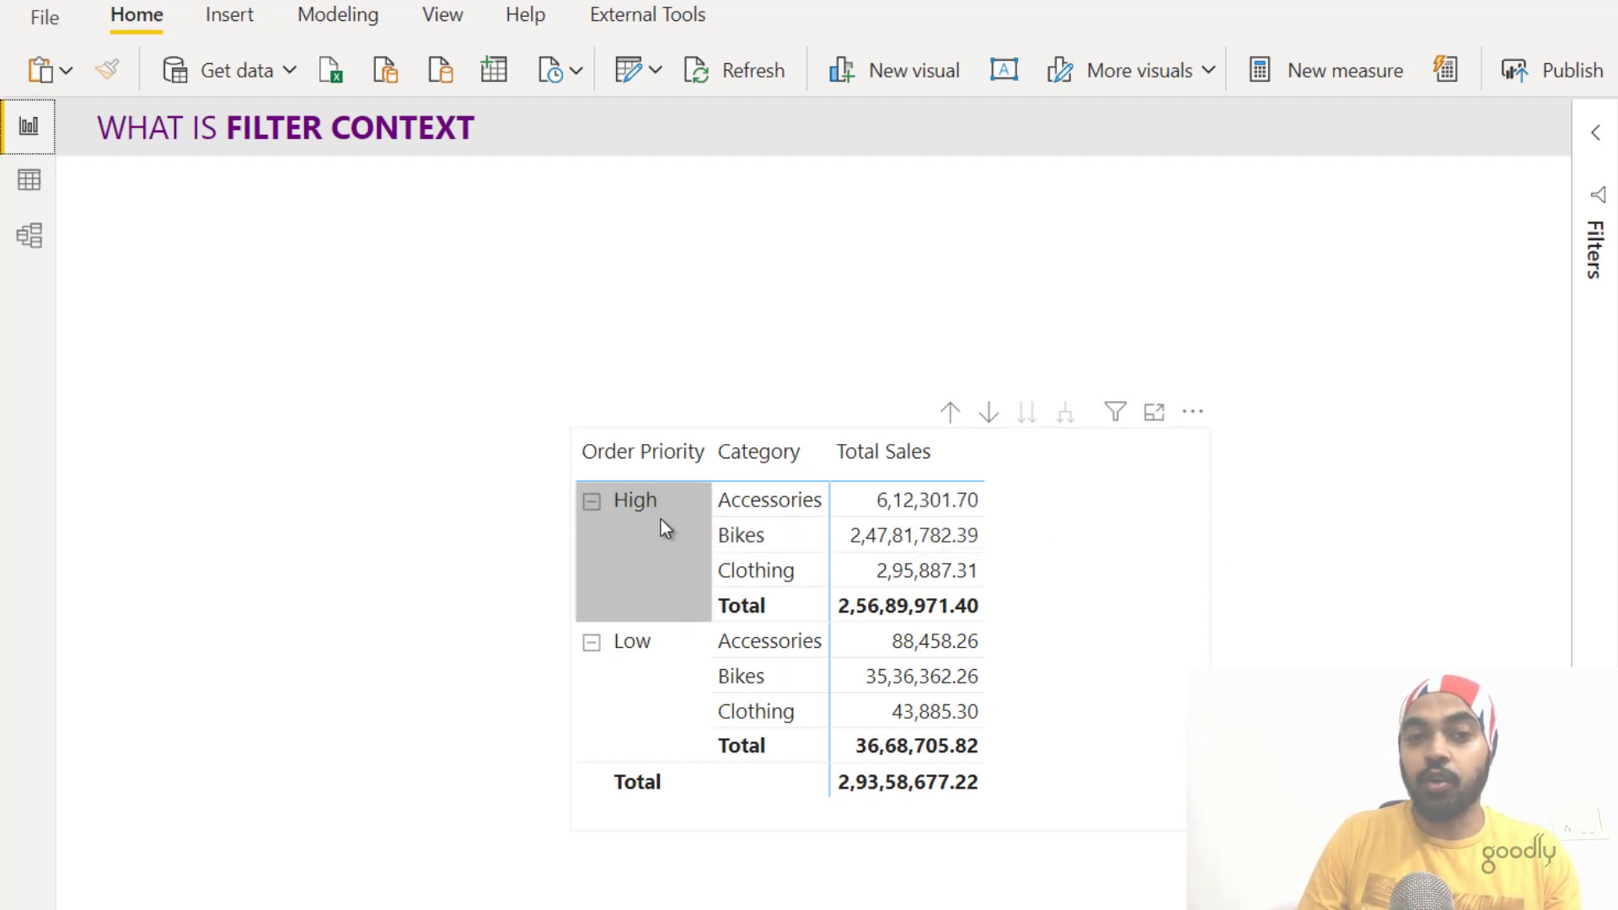
Filter the Sales table's Order Priority column to High in the data view
{"action": "left_click", "coordinate": [29, 179]}
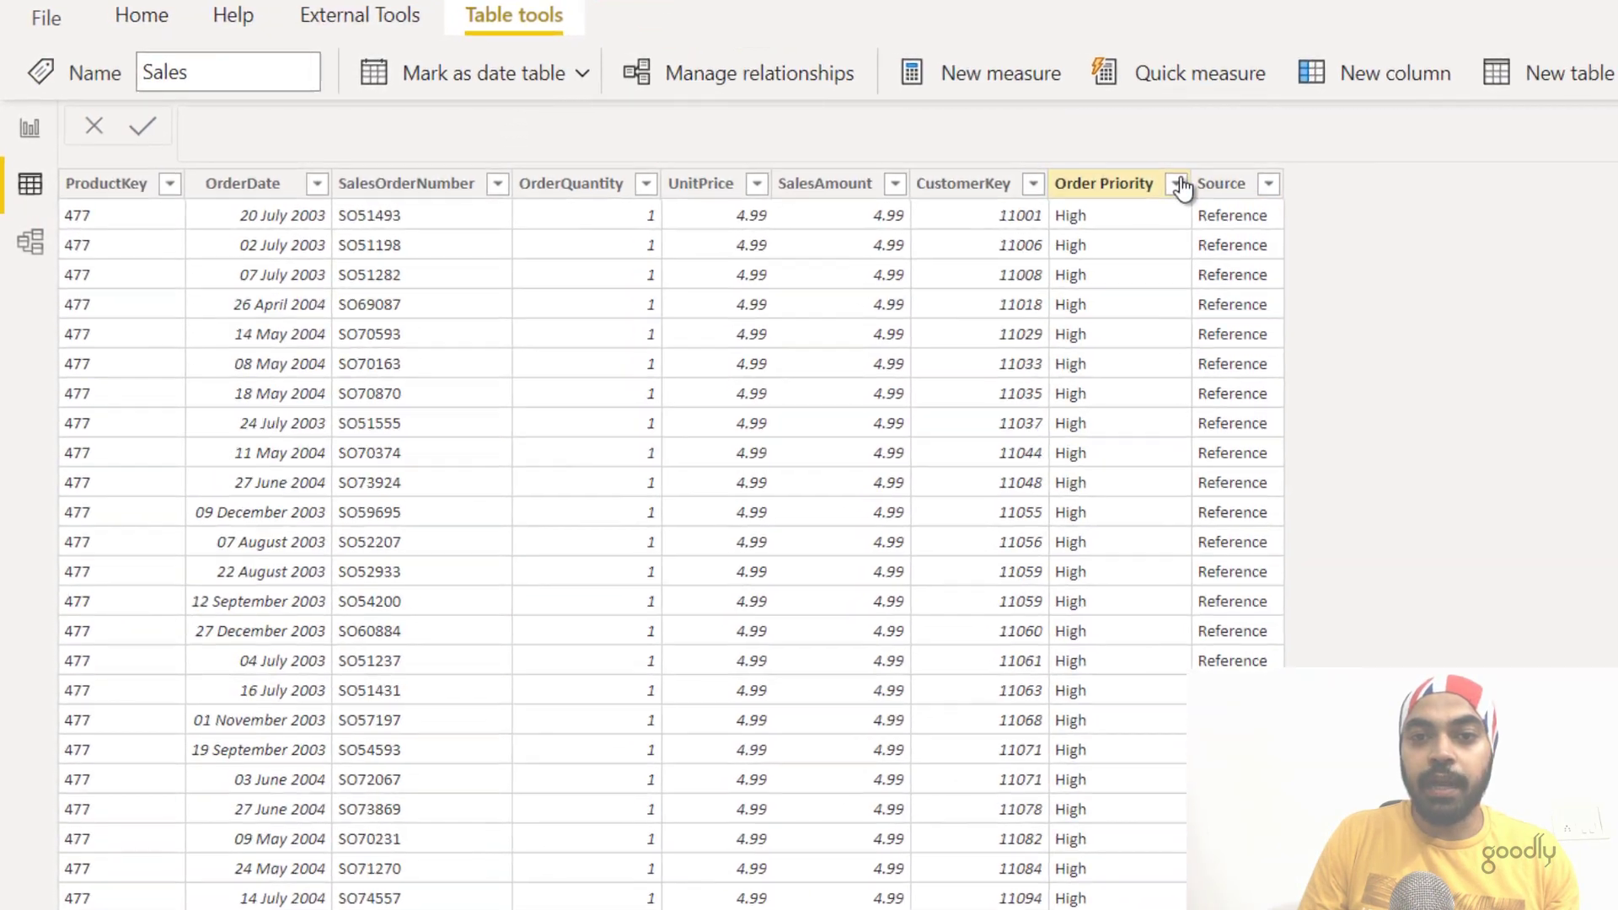
{"action": "left_click", "coordinate": [1174, 184]}
{"action": "left_click", "coordinate": [1284, 481]}
{"action": "left_click", "coordinate": [1327, 527]}
{"action": "left_click", "coordinate": [1524, 606]}
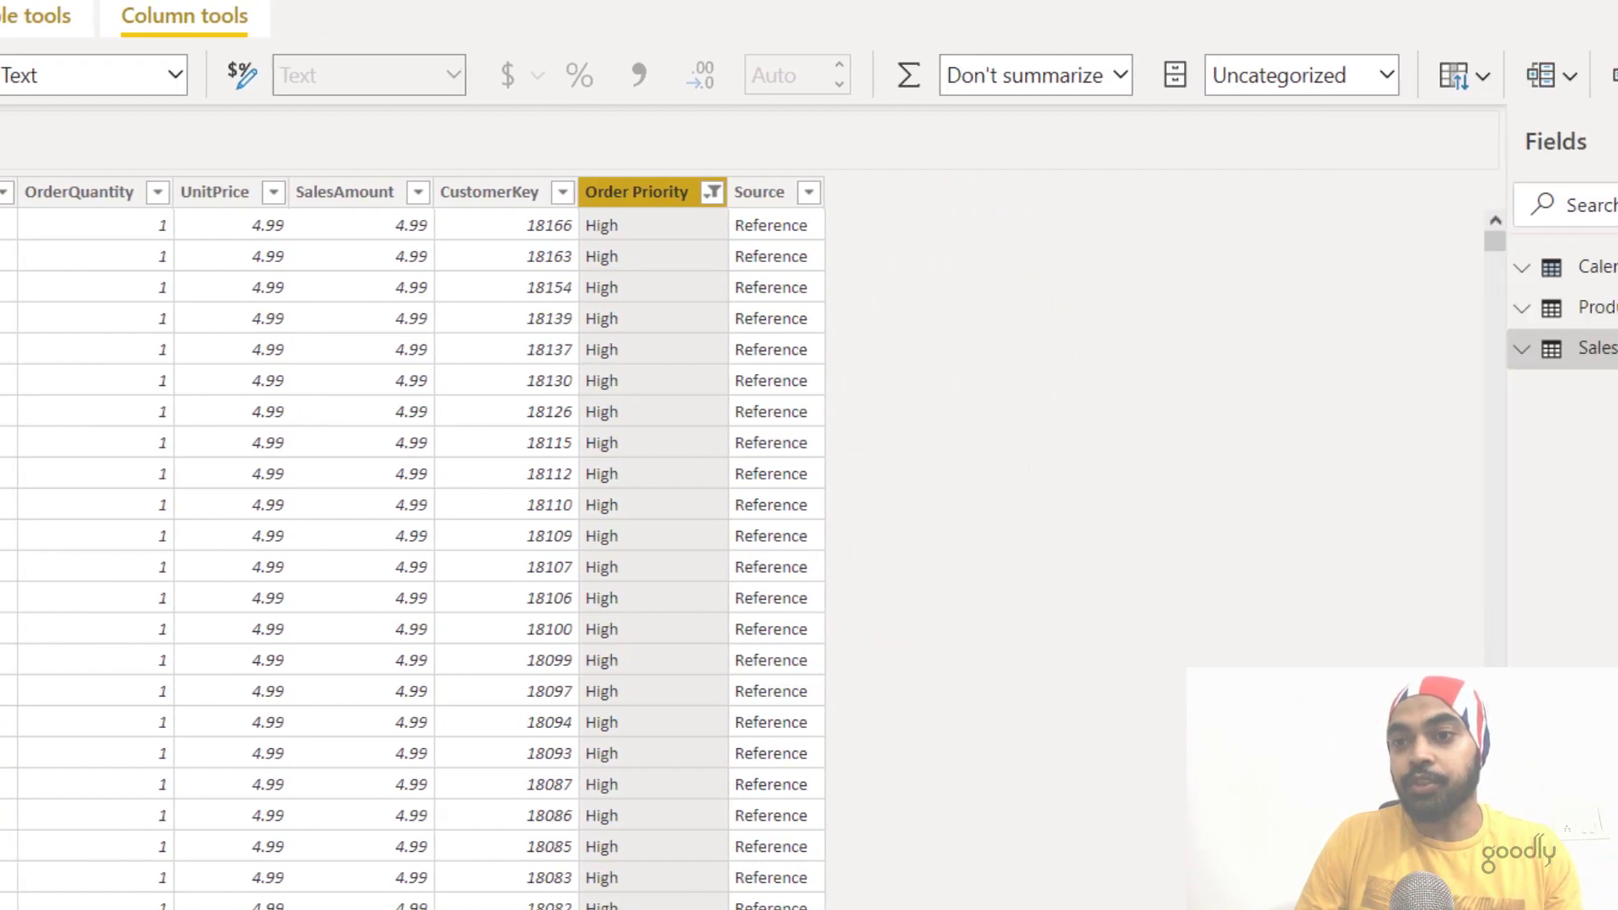
Filter the Products table's Category column to Accessories in the data view
{"action": "left_click", "coordinate": [1466, 310]}
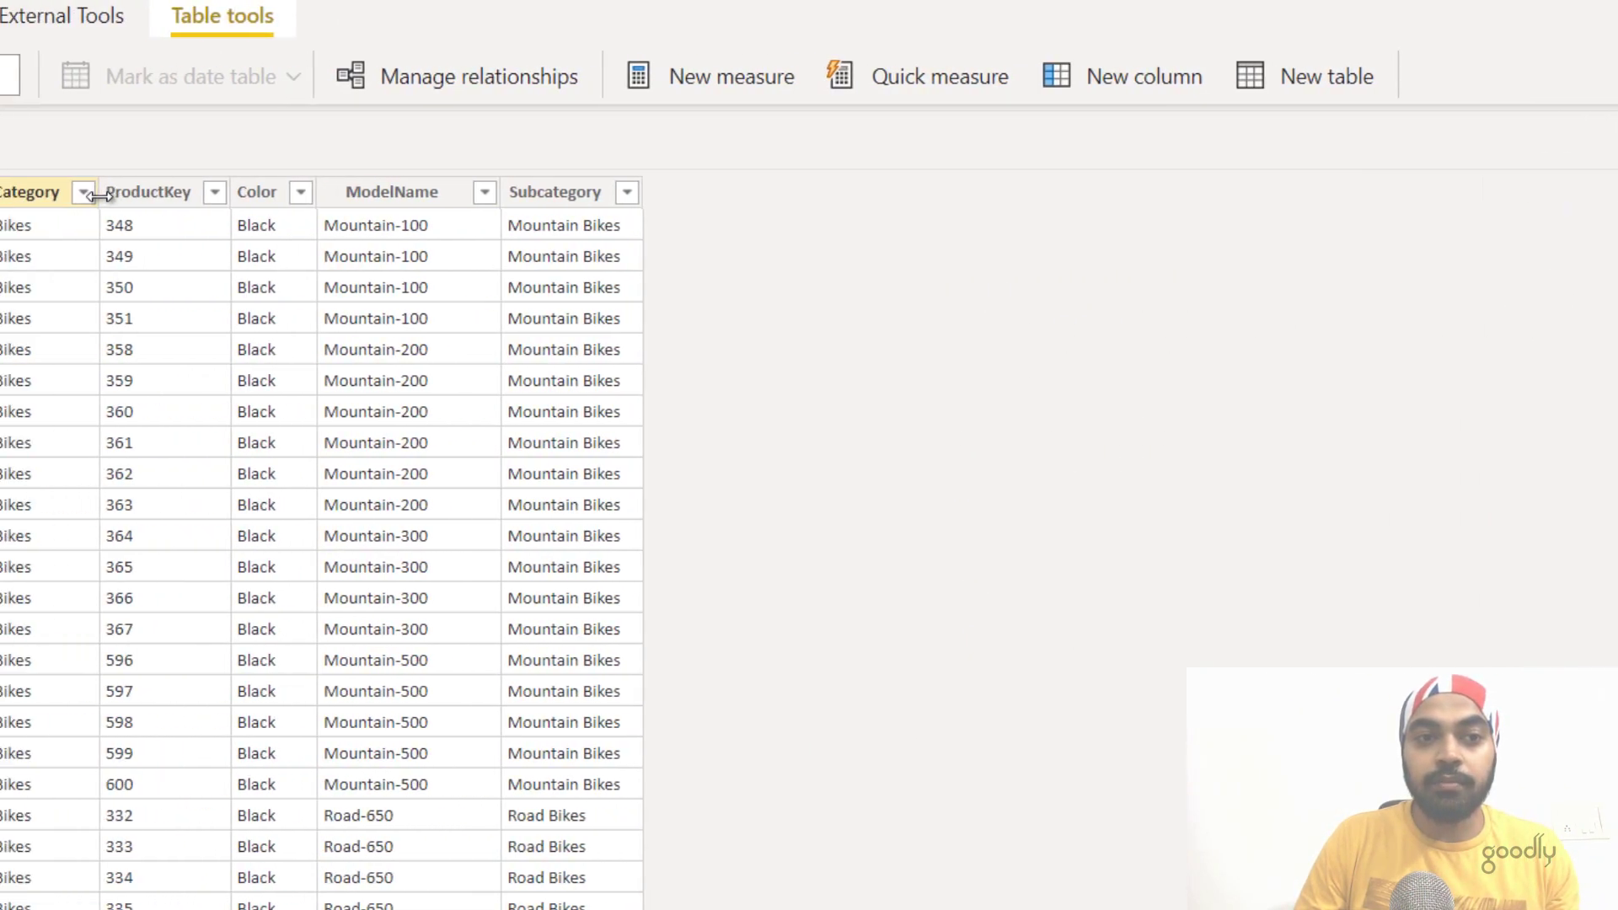
{"action": "left_click", "coordinate": [396, 192]}
{"action": "left_click", "coordinate": [398, 192]}
{"action": "left_click", "coordinate": [459, 498]}
{"action": "left_click", "coordinate": [460, 523]}
{"action": "left_click", "coordinate": [678, 651]}
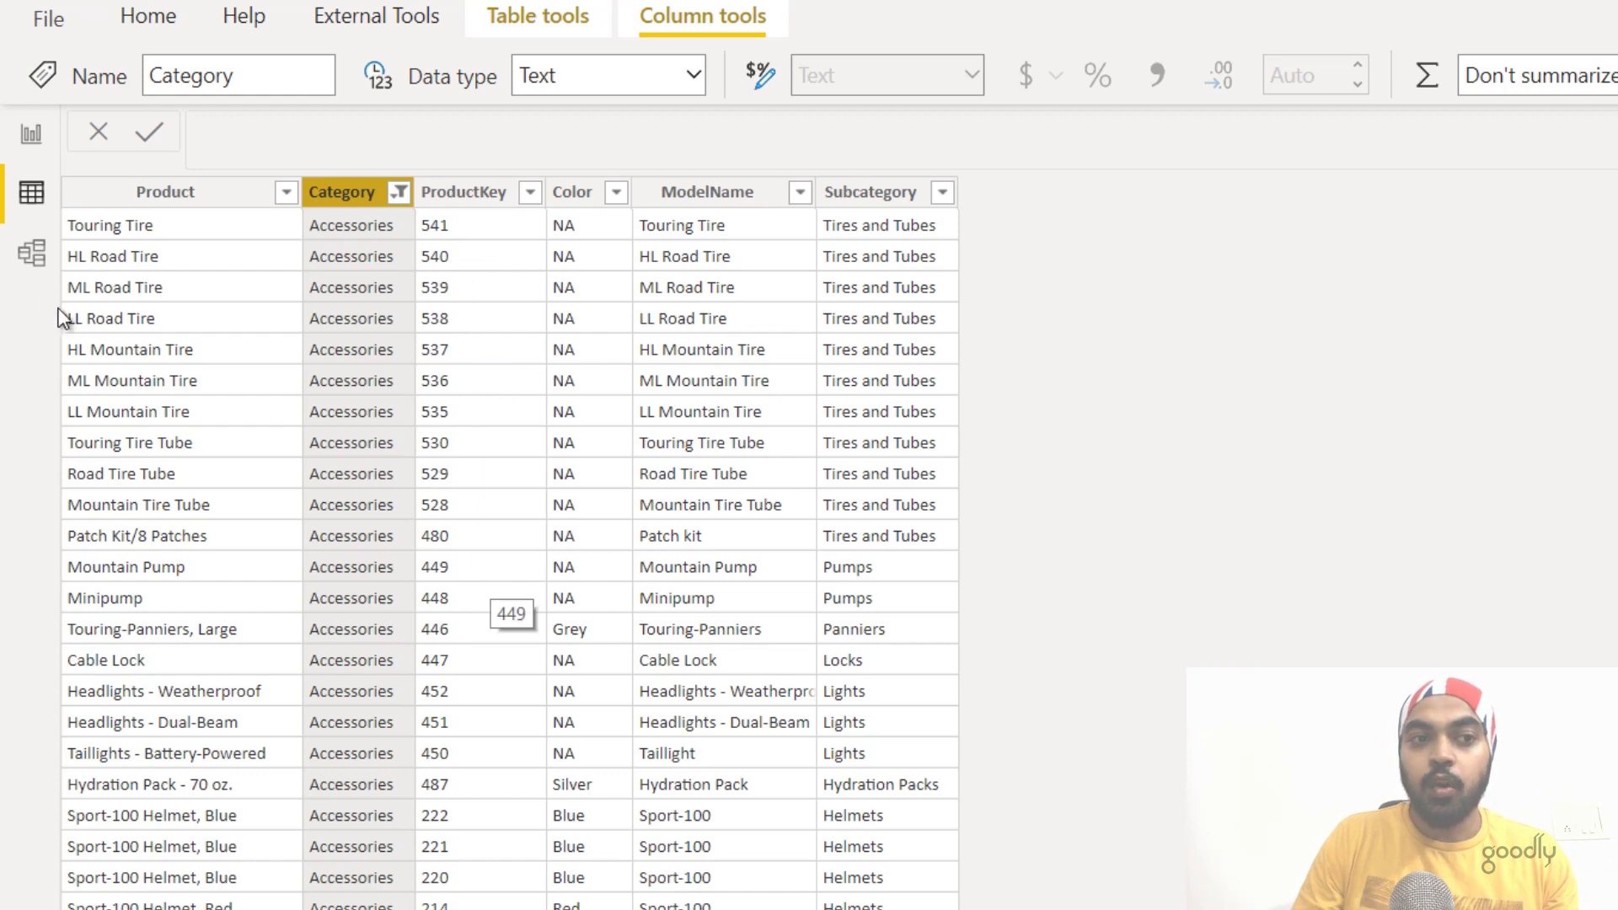
Examine the relationship linking Products to Sales in the data model, and return to the report page
{"action": "left_click", "coordinate": [26, 250]}
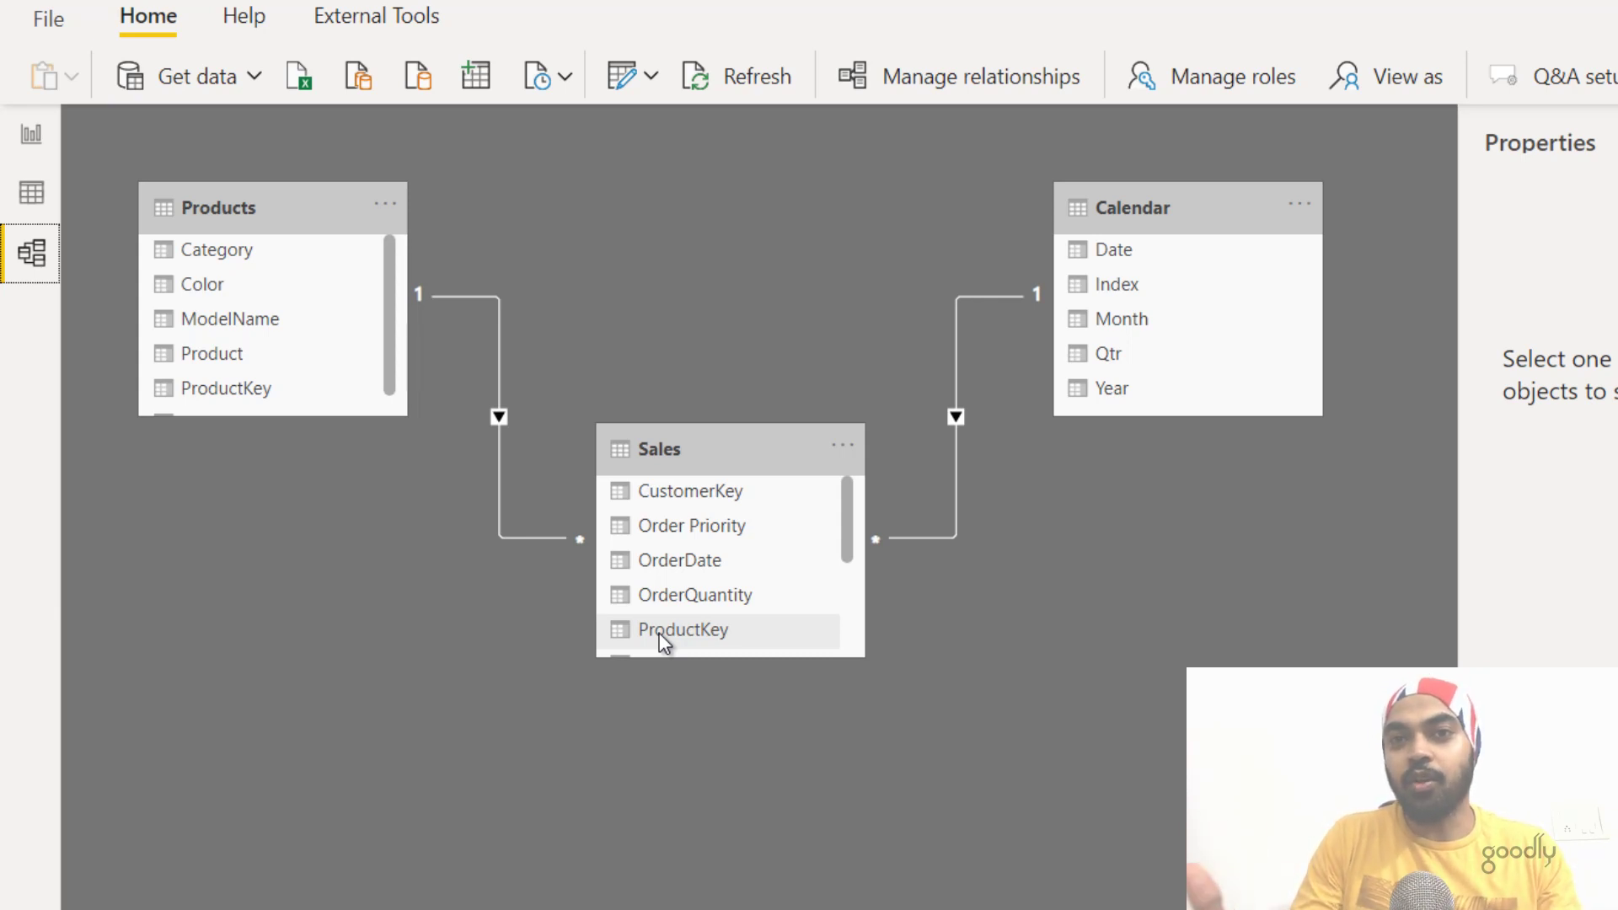
{"action": "left_click", "coordinate": [31, 133]}
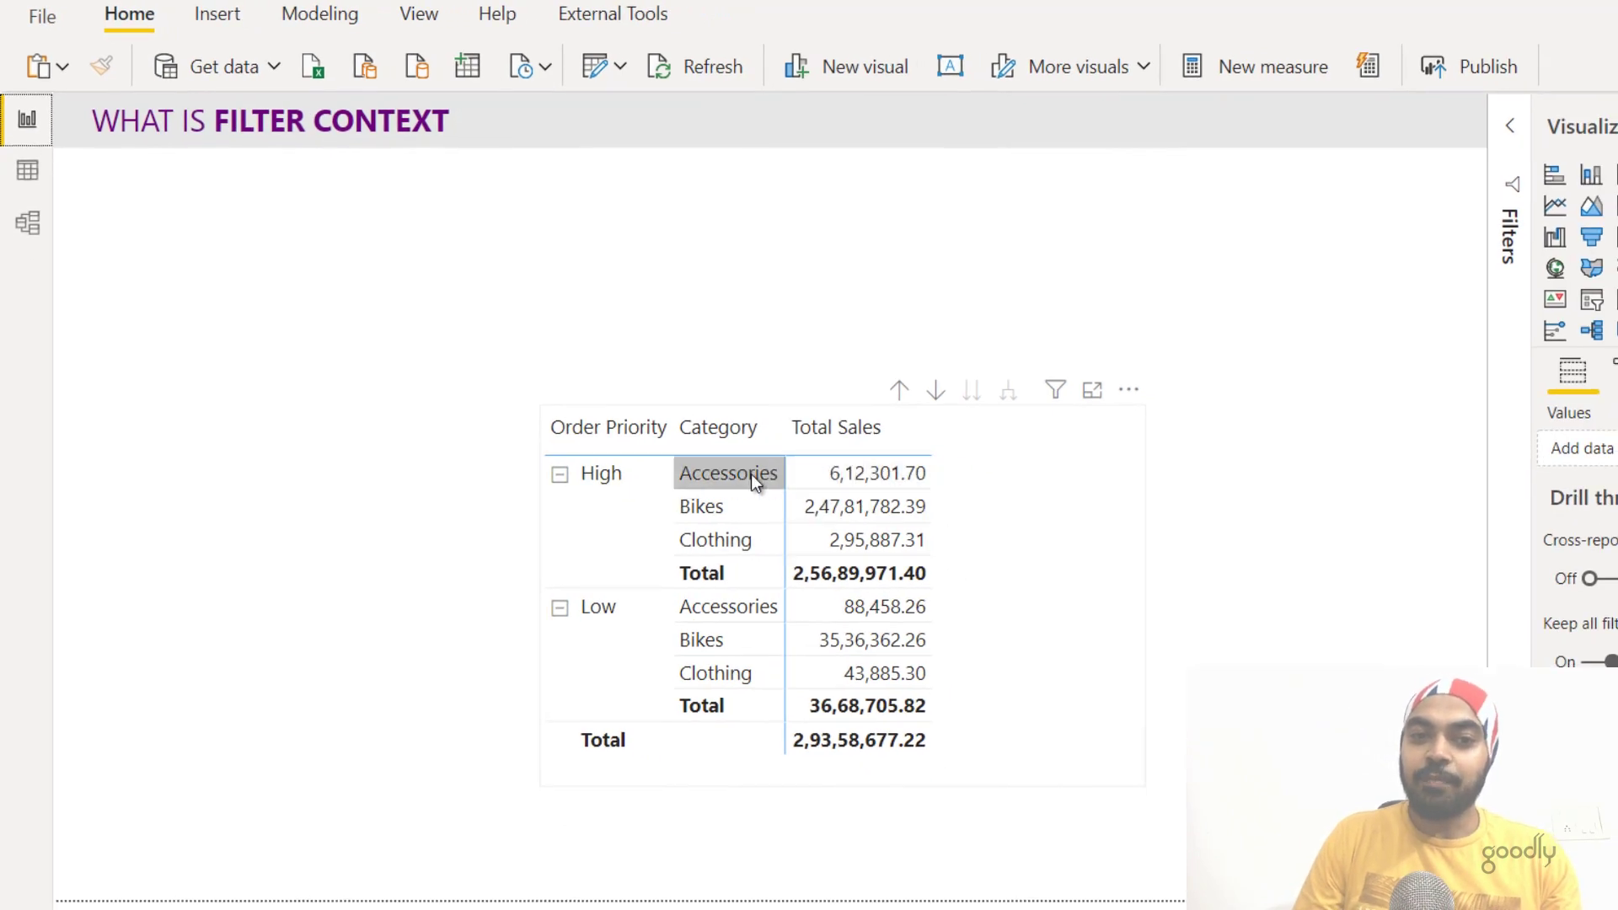